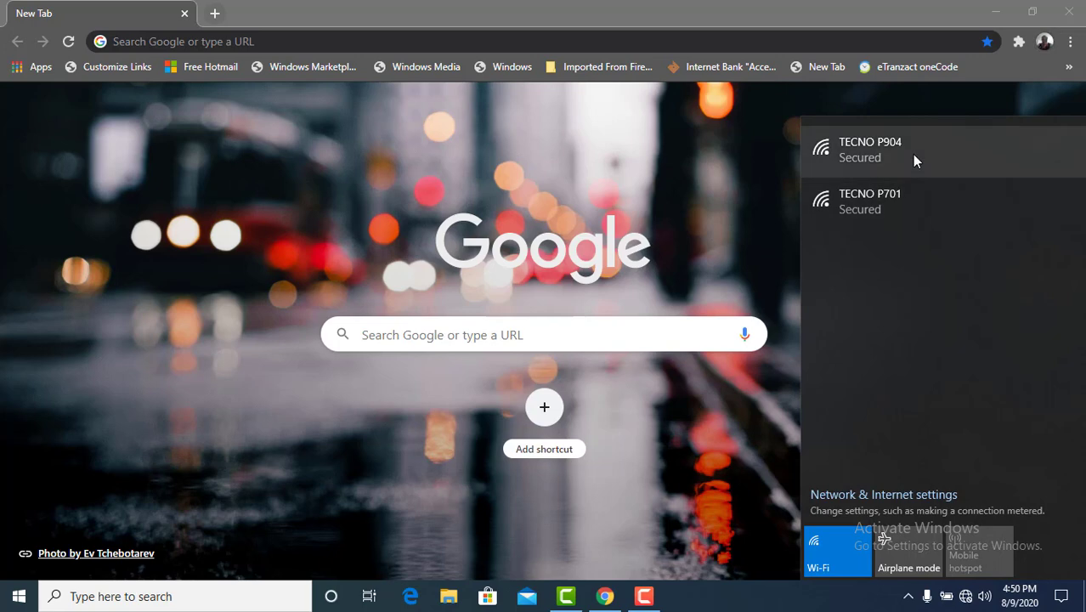
Connect the computer to the TECNO P904 Wi-Fi network and close the network list
{"action": "left_click", "coordinate": [911, 154]}
{"action": "left_click", "coordinate": [999, 220]}
{"action": "left_click", "coordinate": [582, 224]}
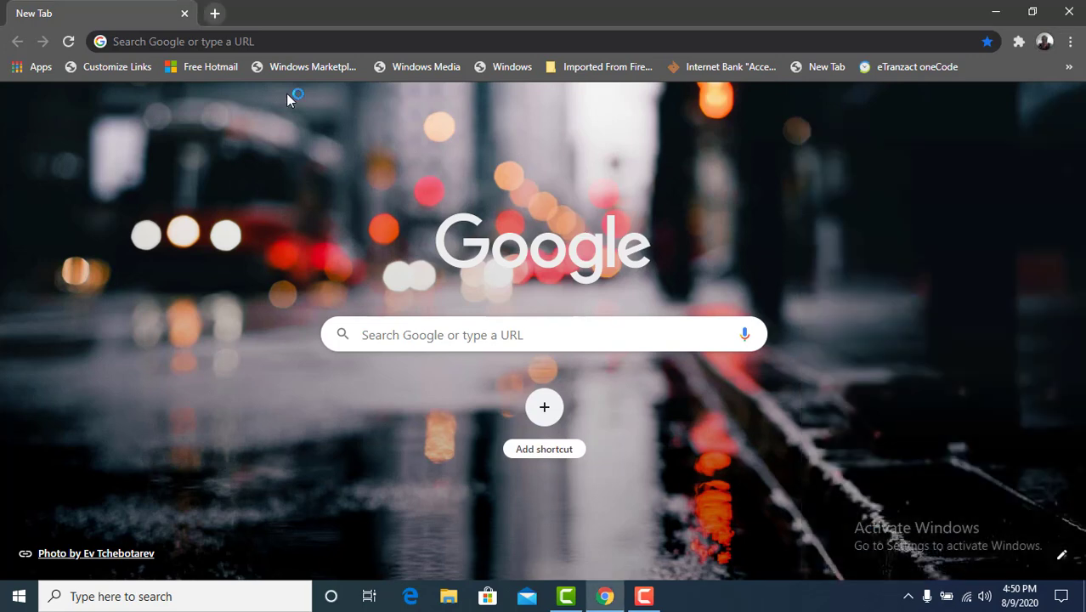
Search Google for "android studio download" and open the advertised "Download Android Studio - Get the Latest Version Now" result
{"action": "left_click", "coordinate": [226, 43]}
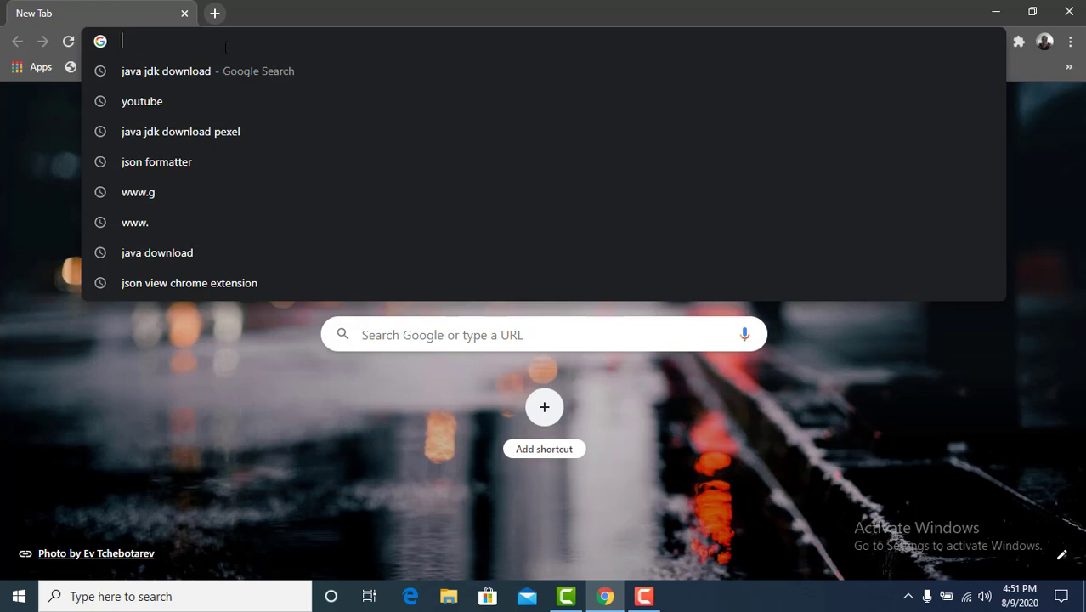
{"action": "type", "text": "andr"}
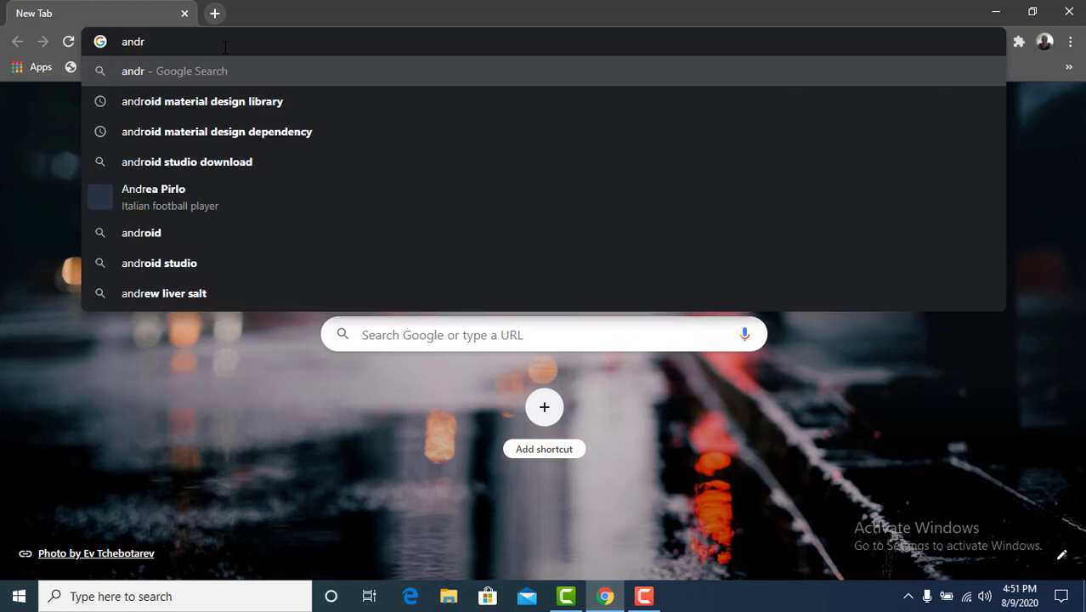
{"action": "type", "text": "oid s"}
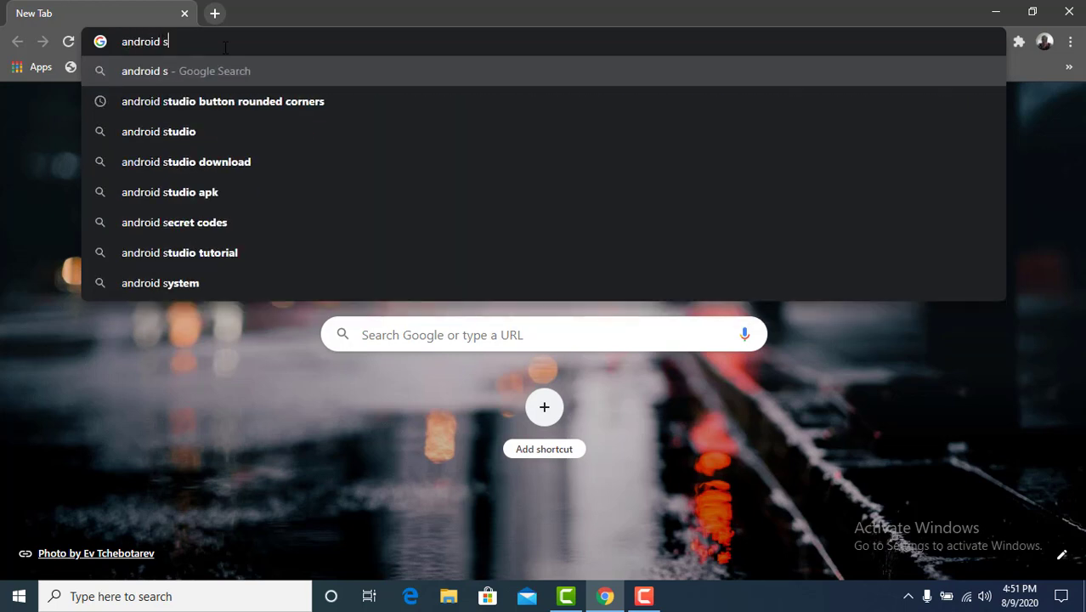
{"action": "type", "text": "t"}
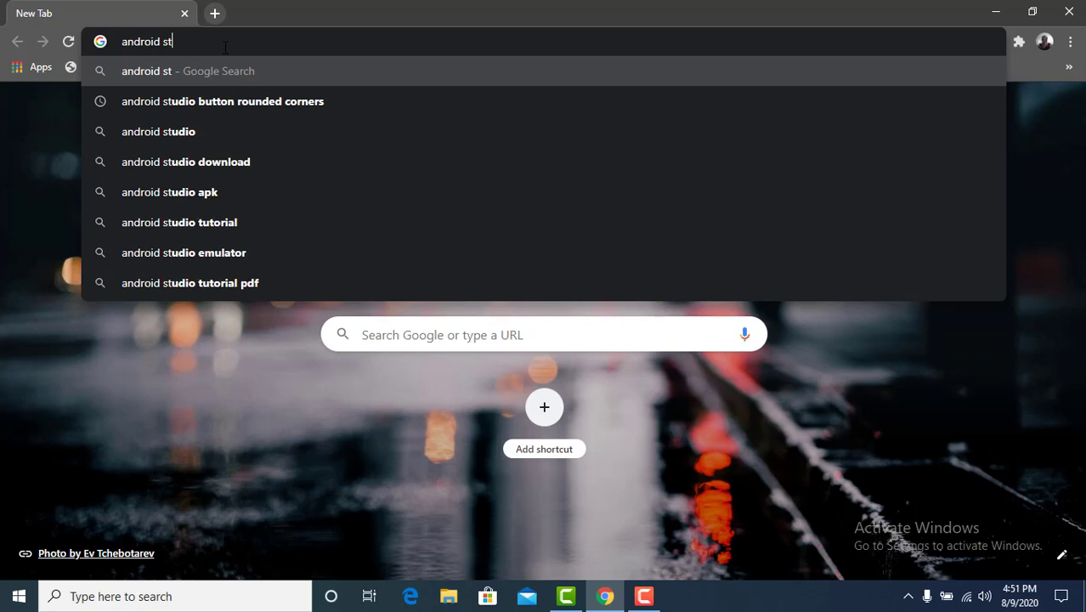
{"action": "left_click", "coordinate": [199, 167]}
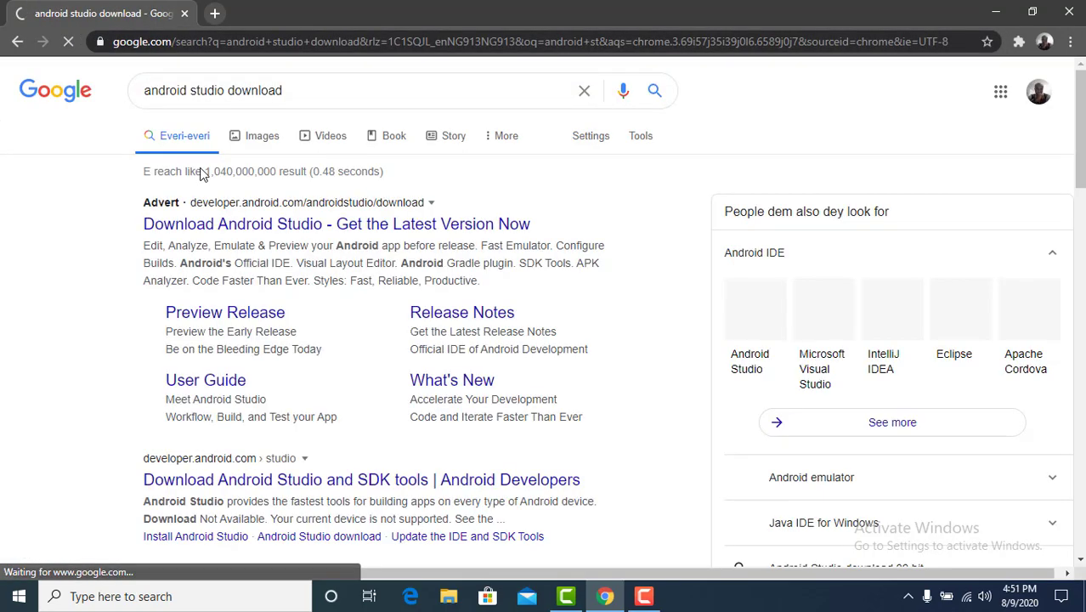
{"action": "left_click", "coordinate": [308, 227]}
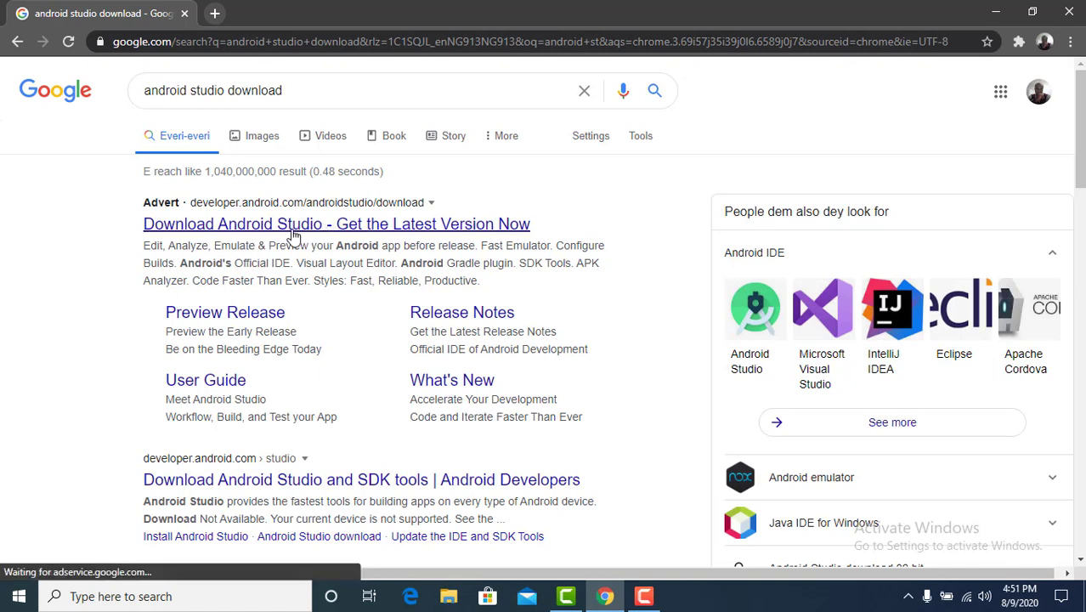
{"action": "left_click", "coordinate": [371, 226]}
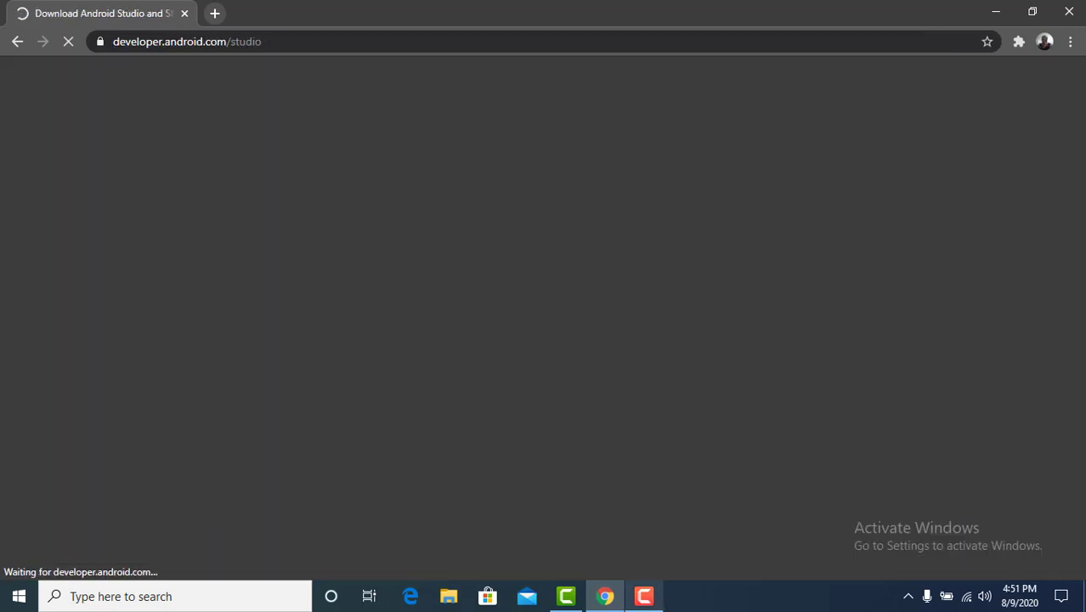
{"action": "left_click", "coordinate": [644, 597]}
{"action": "left_click", "coordinate": [644, 596]}
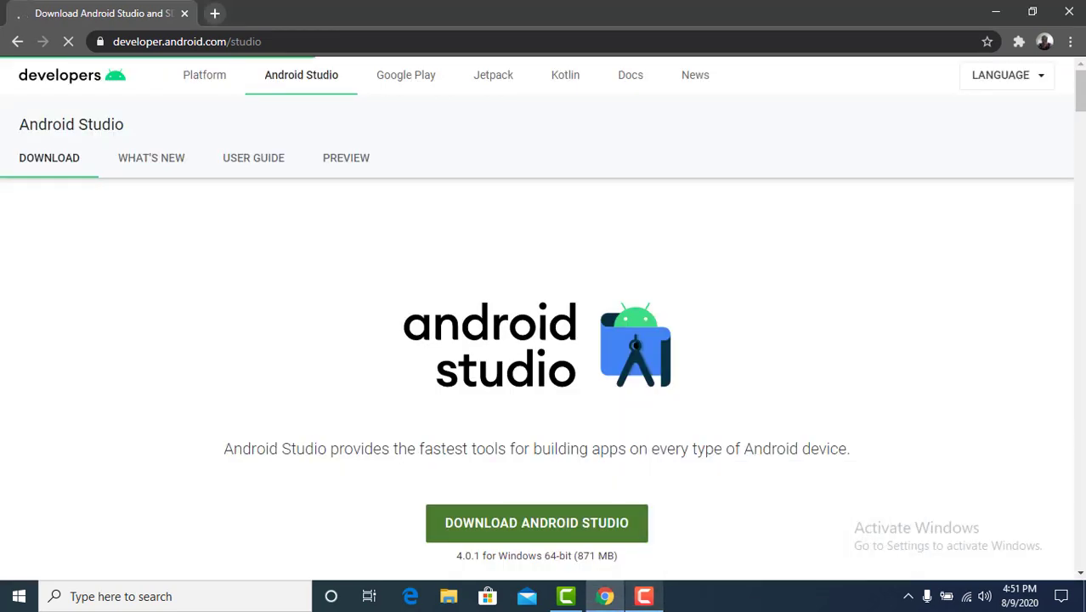
Download Android Studio 4.0.1 for Windows 64-bit, agreeing to the terms and conditions
{"action": "scroll", "coordinate": [631, 280], "scroll_direction": "down", "scroll_amount": 3}
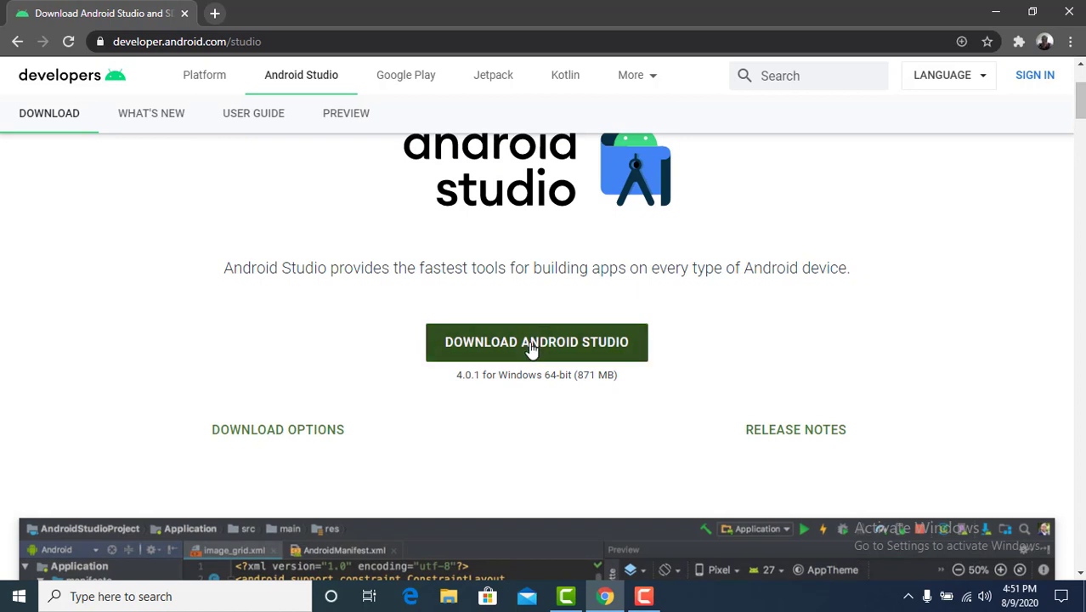
{"action": "left_click", "coordinate": [537, 349]}
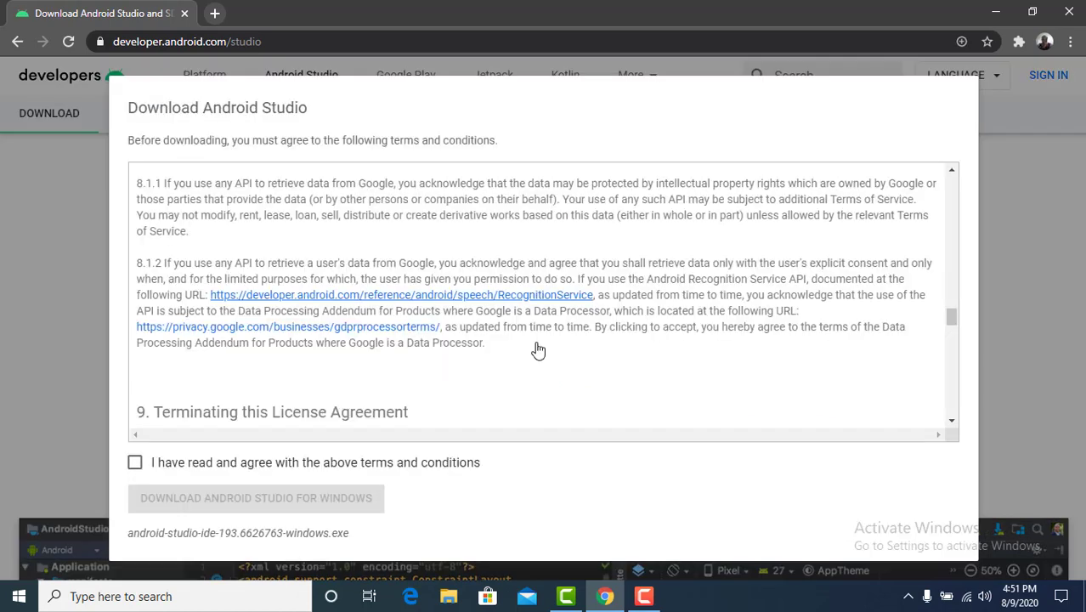
{"action": "left_click", "coordinate": [136, 463]}
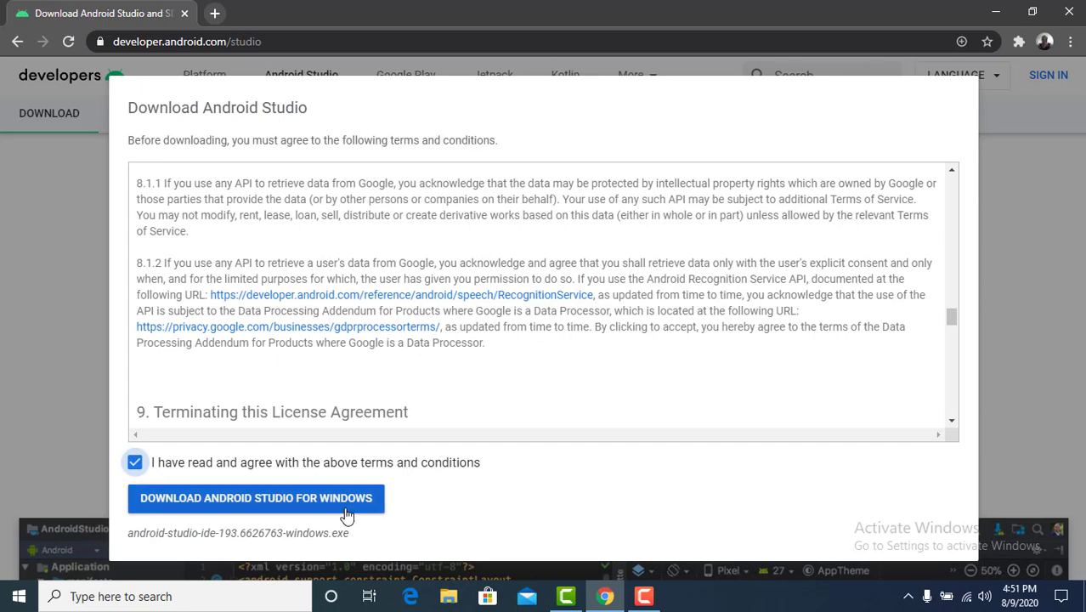
{"action": "left_click", "coordinate": [281, 503]}
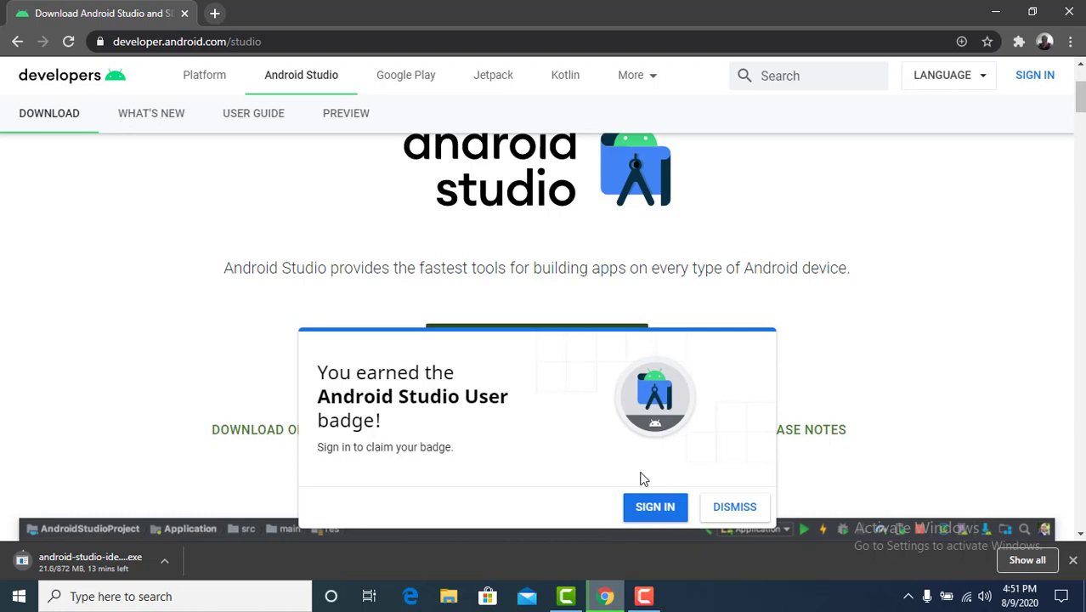
{"action": "left_click", "coordinate": [644, 596]}
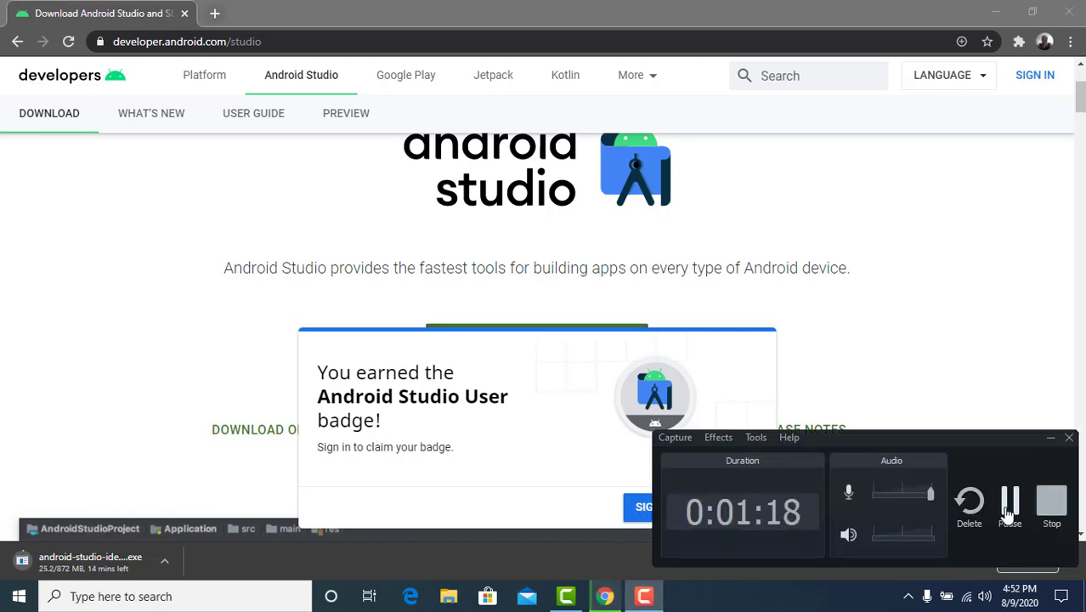
{"action": "left_click", "coordinate": [1009, 502]}
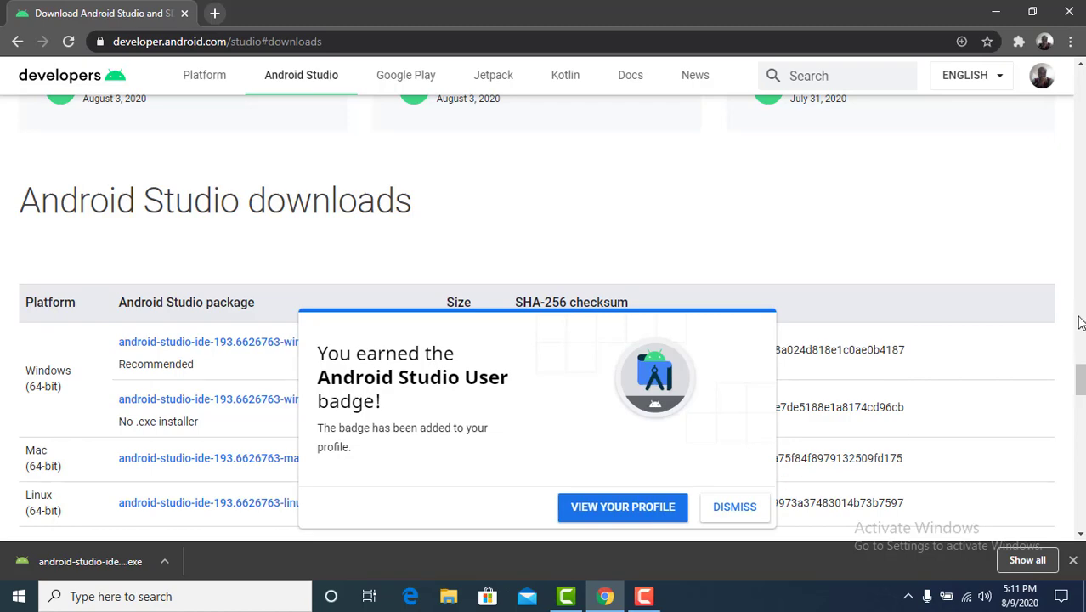
Show the downloaded Android Studio installer in its folder and run it as administrator
{"action": "left_click_drag", "start_coordinate": [1079, 361], "coordinate": [1048, 274]}
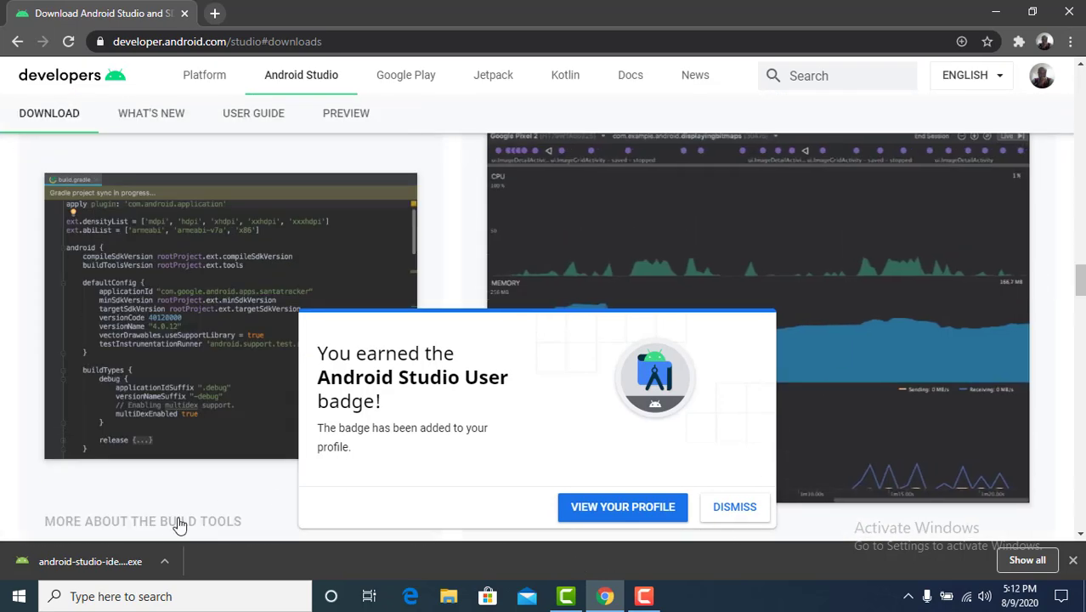
{"action": "left_click", "coordinate": [164, 563]}
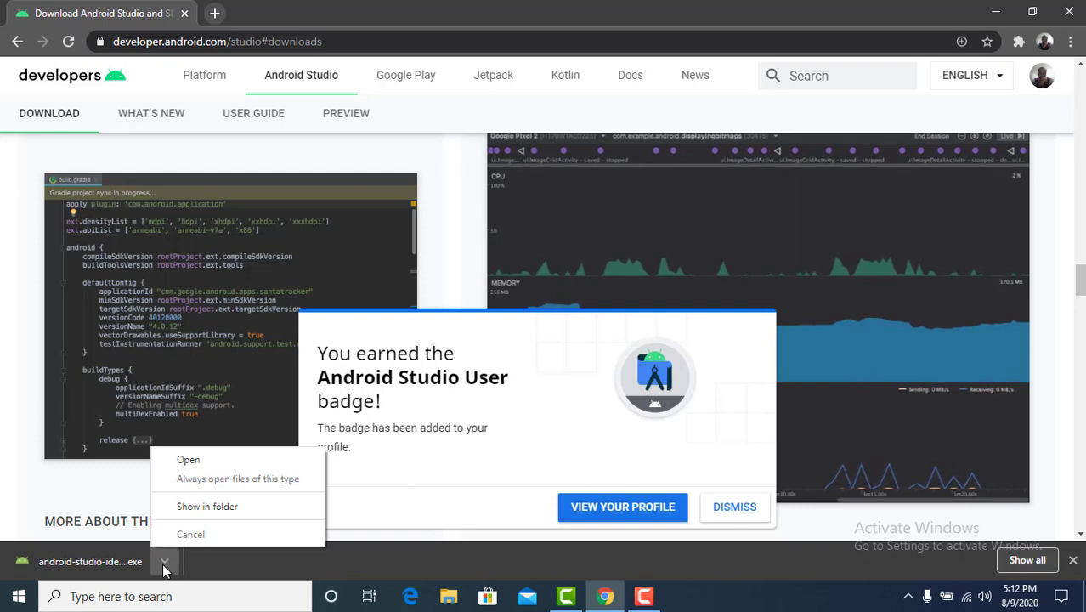
{"action": "left_click", "coordinate": [206, 508]}
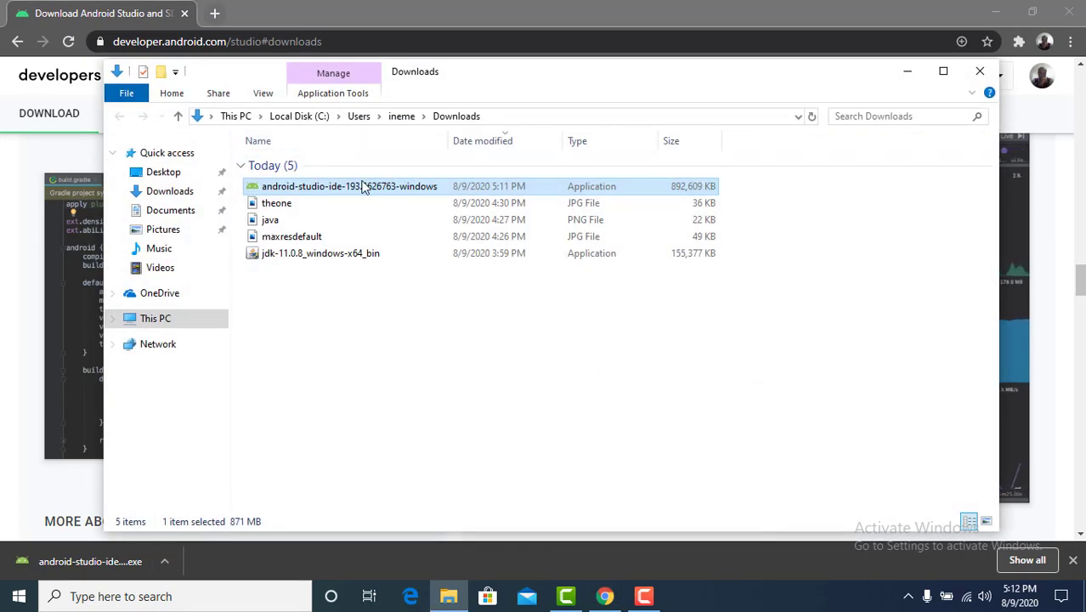
{"action": "right_click", "coordinate": [357, 191]}
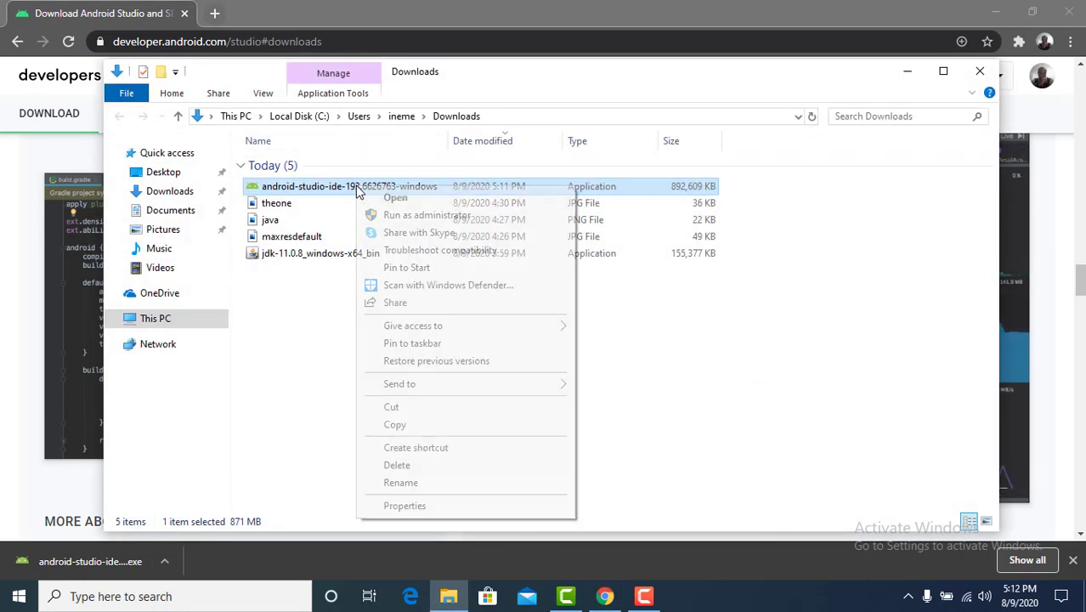
{"action": "left_click", "coordinate": [397, 218]}
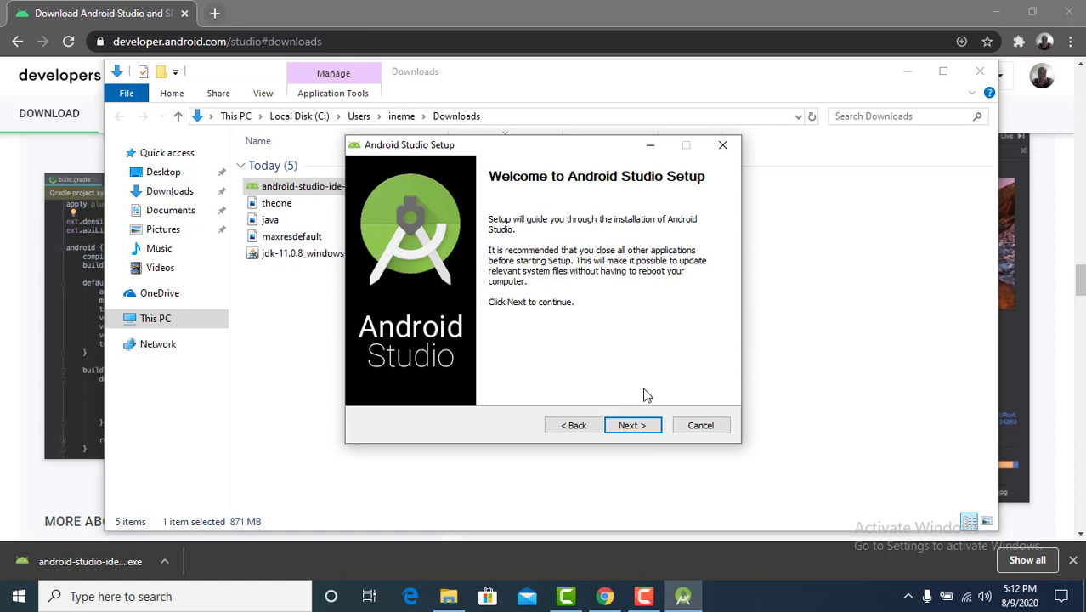
Install Android Studio without the Android Virtual Device component, accepting the default installation location and Start Menu folder
{"action": "left_click", "coordinate": [620, 428]}
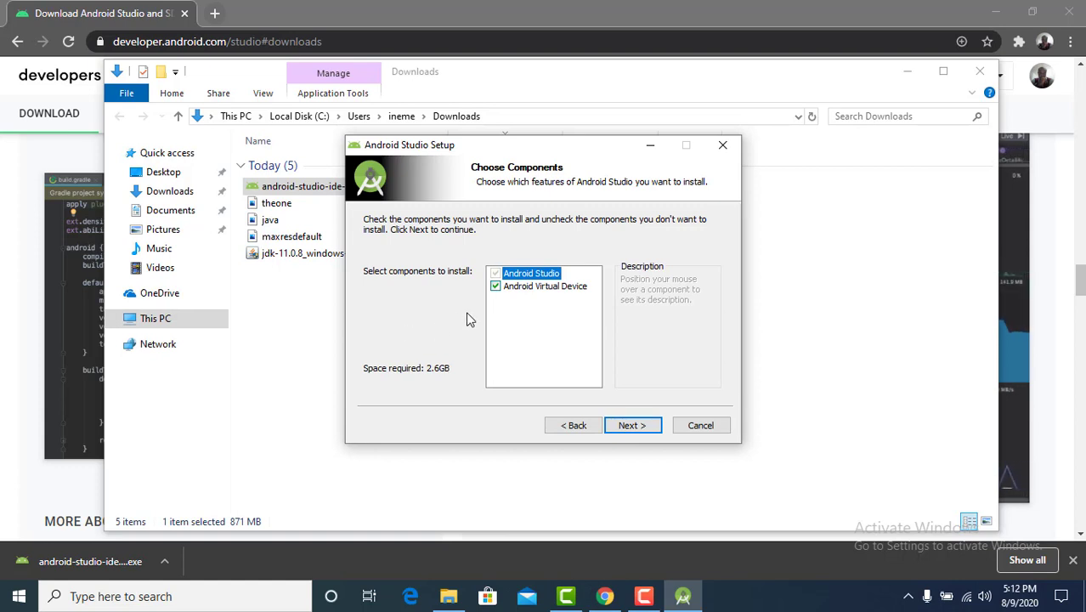
{"action": "left_click", "coordinate": [496, 287]}
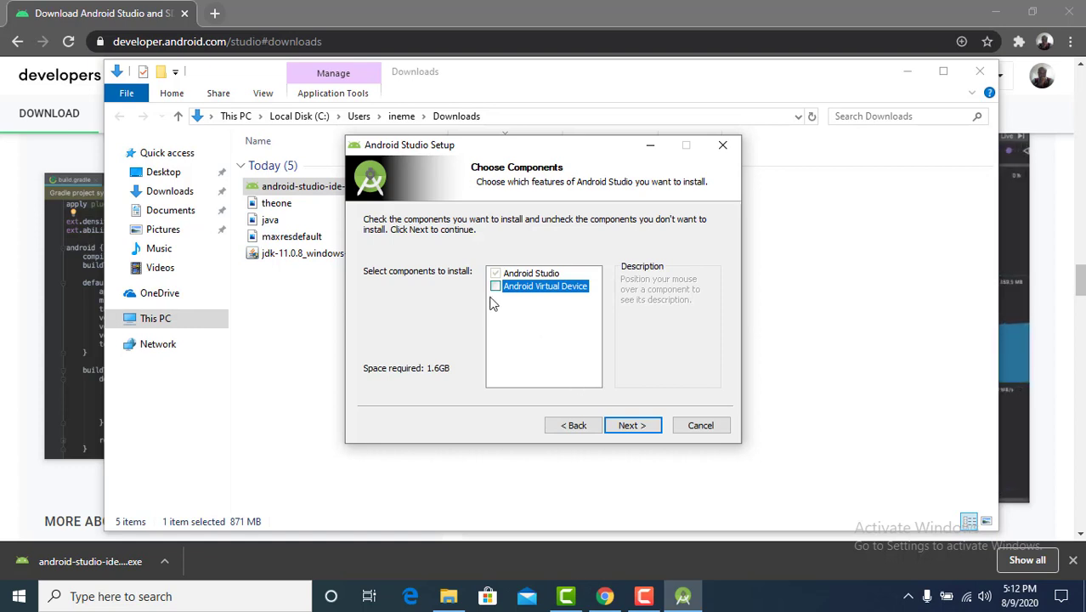
{"action": "mouse_move", "coordinate": [499, 288]}
{"action": "left_click", "coordinate": [628, 423]}
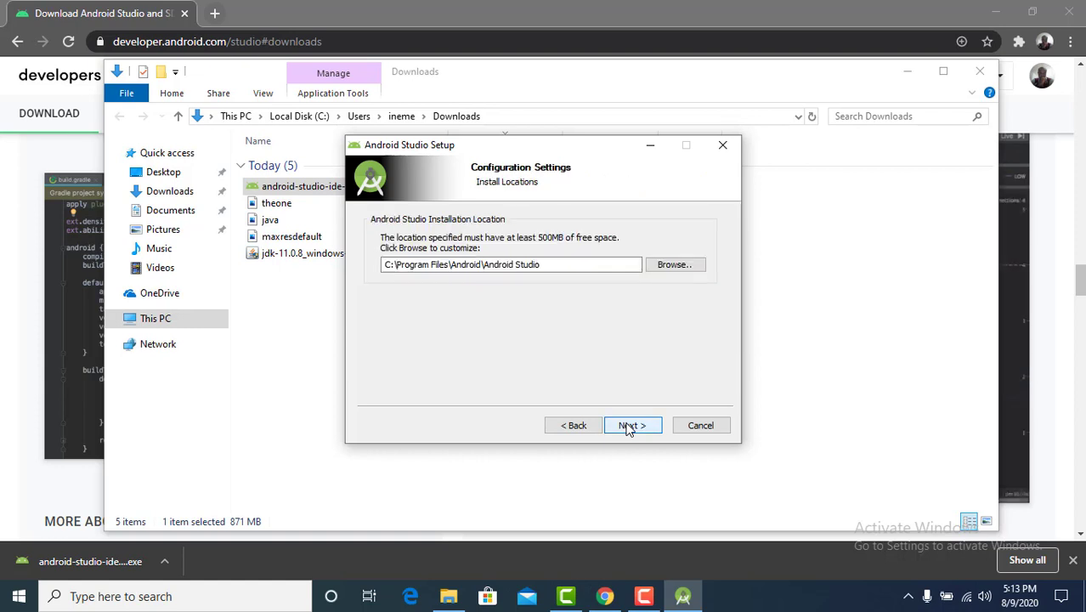
{"action": "left_click", "coordinate": [629, 425]}
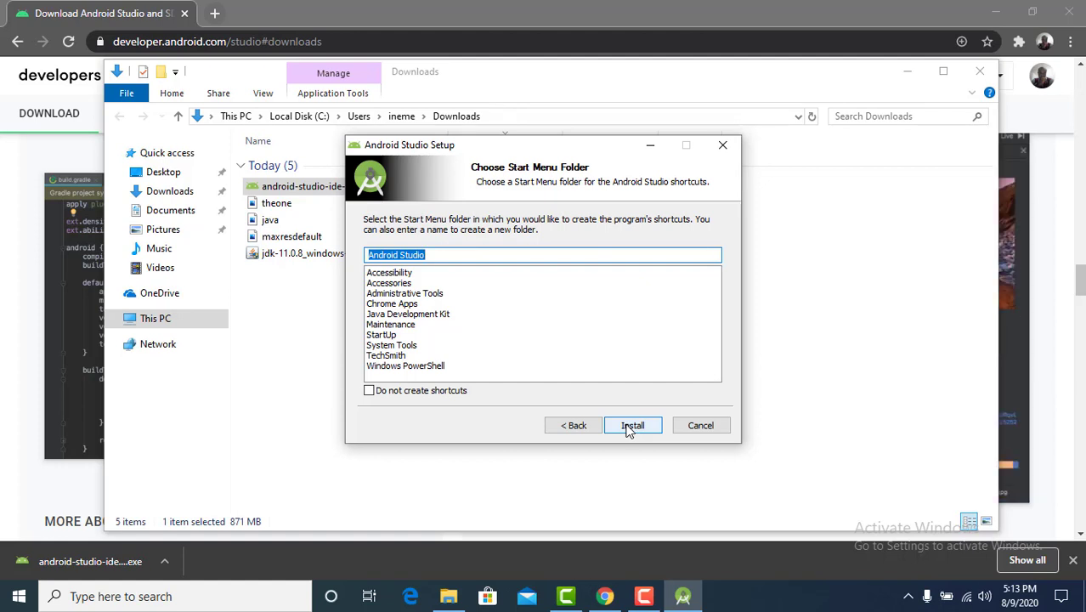
{"action": "left_click", "coordinate": [629, 428]}
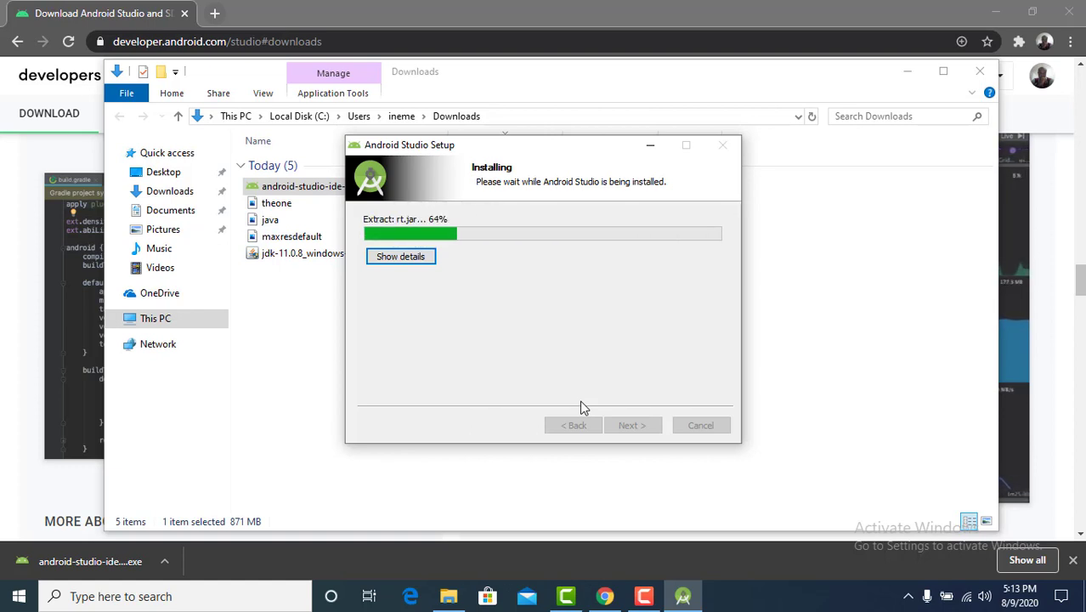
{"action": "left_click", "coordinate": [632, 600]}
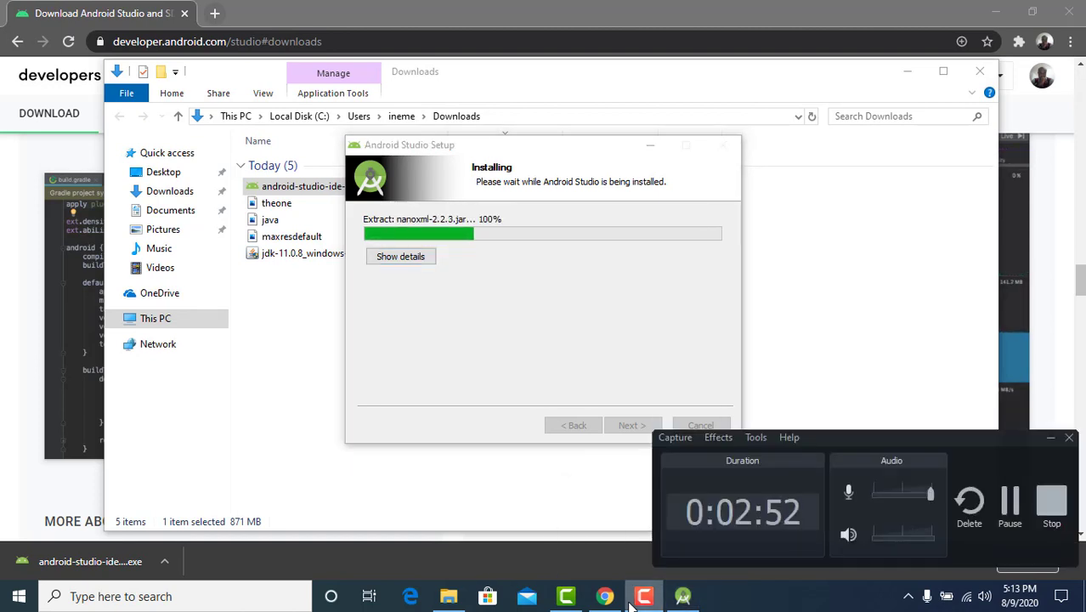
{"action": "left_click", "coordinate": [632, 600]}
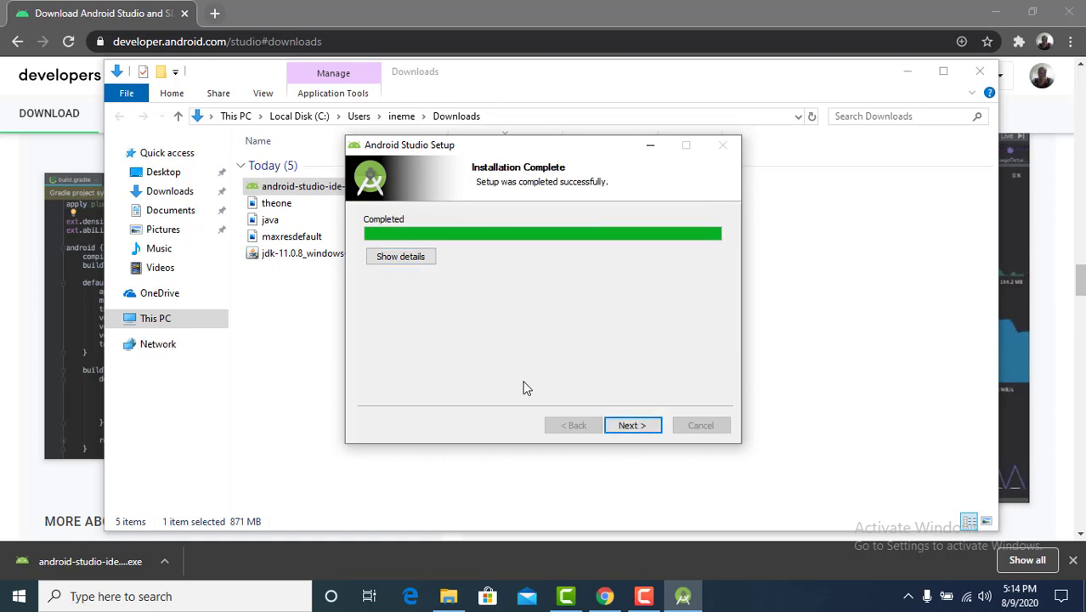
Finish the setup with Start Android Studio enabled, without importing settings or sending usage statistics to Google
{"action": "left_click", "coordinate": [618, 427]}
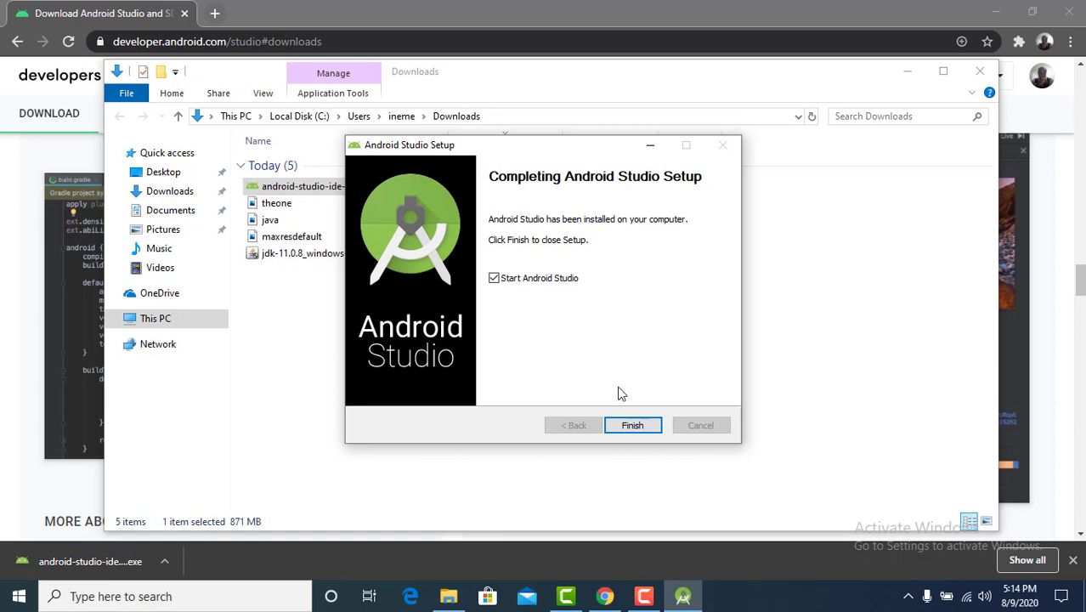
{"action": "left_click", "coordinate": [627, 427]}
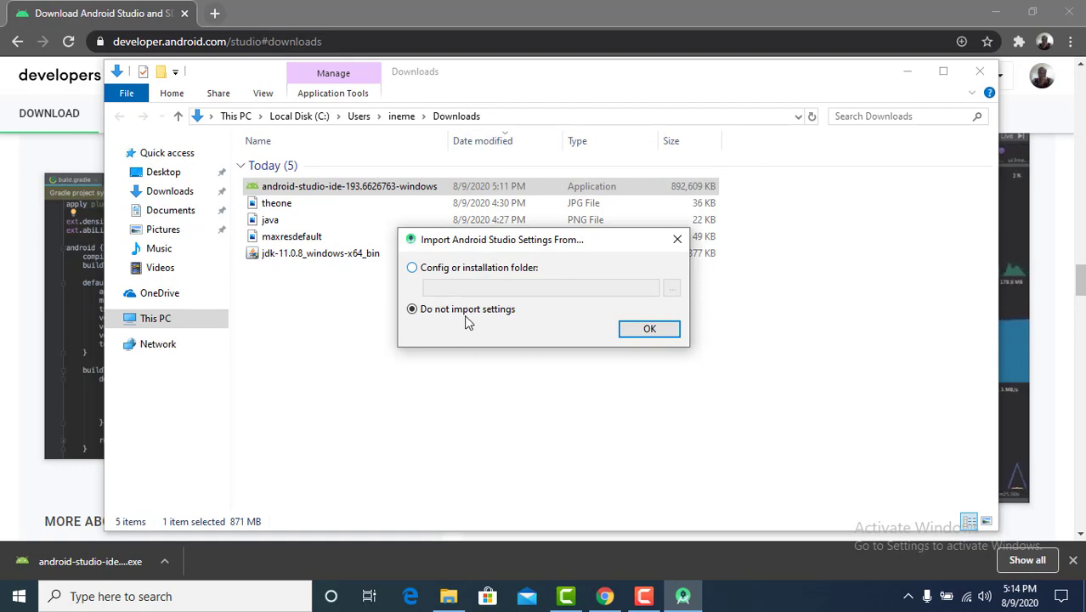
{"action": "left_click", "coordinate": [647, 331]}
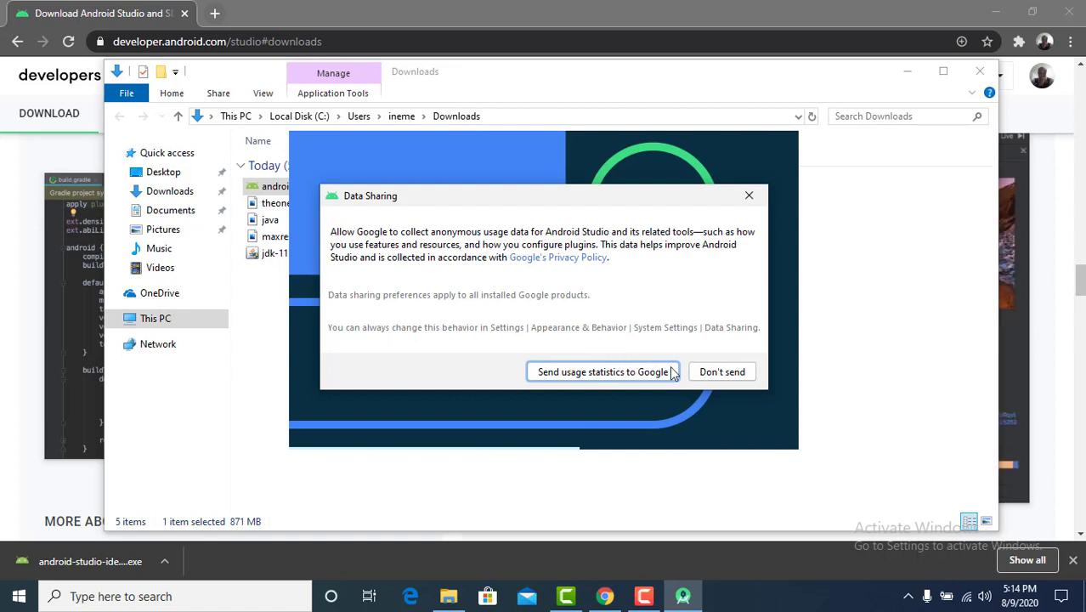
{"action": "left_click", "coordinate": [706, 372]}
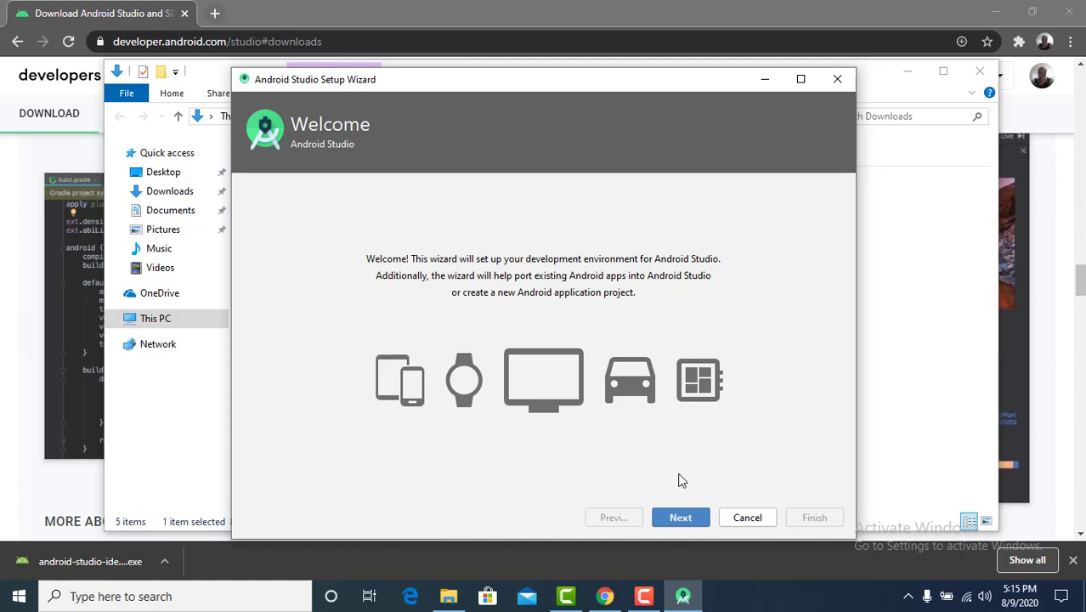
Choose the Standard install type and the Light UI theme, and proceed to the wizard's settings verification
{"action": "left_click", "coordinate": [671, 509]}
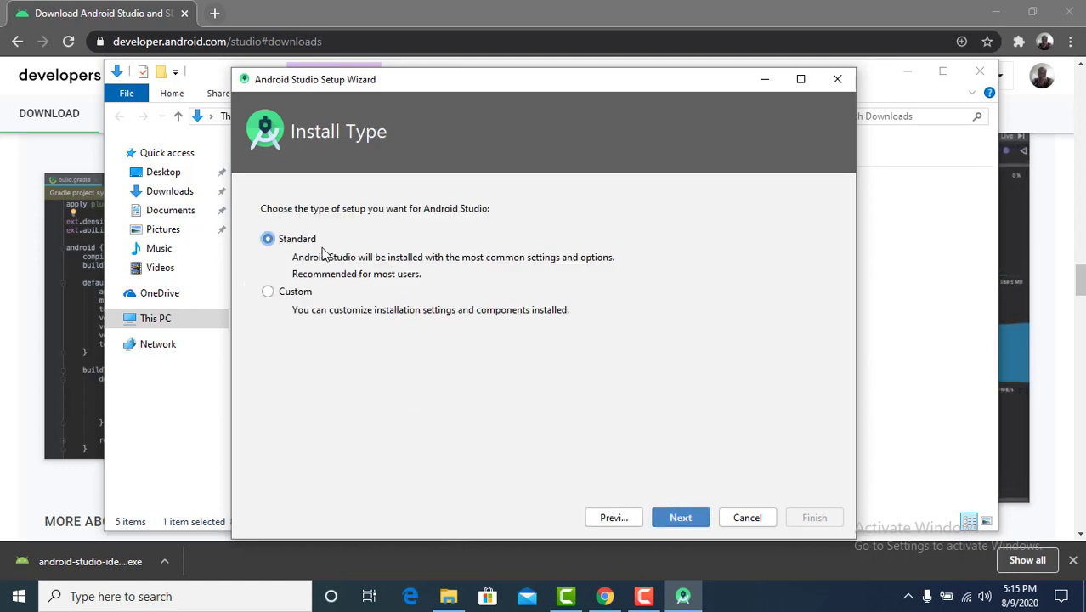
{"action": "left_click", "coordinate": [681, 517]}
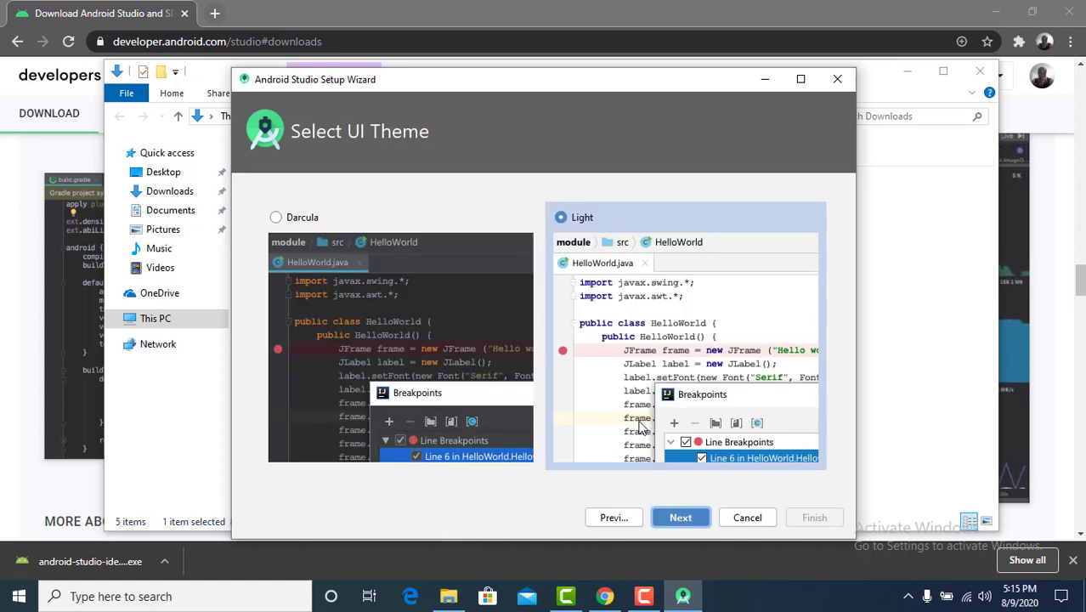
{"action": "left_click", "coordinate": [461, 404]}
{"action": "left_click", "coordinate": [690, 420]}
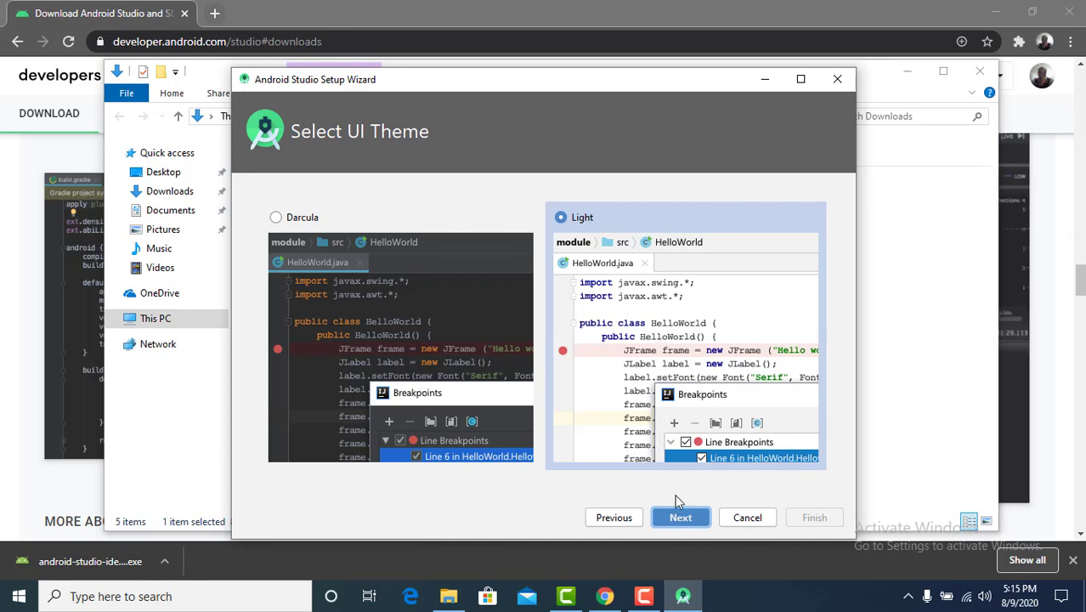
{"action": "left_click", "coordinate": [682, 517]}
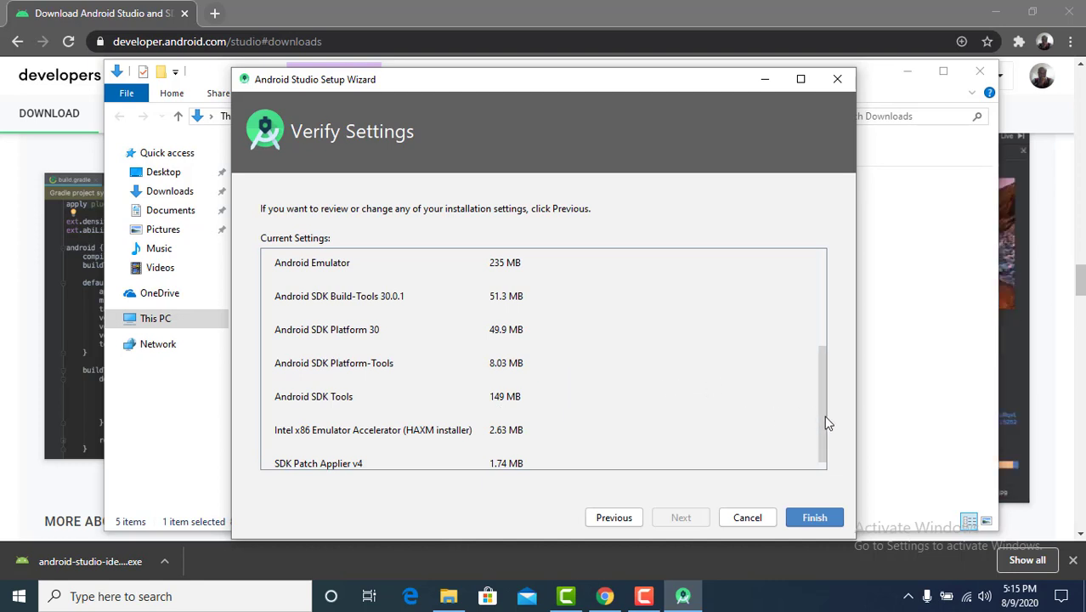
Review the remaining SDK components in the current settings list and start downloading them
{"action": "mouse_move", "coordinate": [822, 419]}
{"action": "left_mouse_down"}
{"action": "mouse_move", "coordinate": [822, 449]}
{"action": "mouse_move", "coordinate": [808, 336]}
{"action": "mouse_move", "coordinate": [814, 437]}
{"action": "left_mouse_up"}
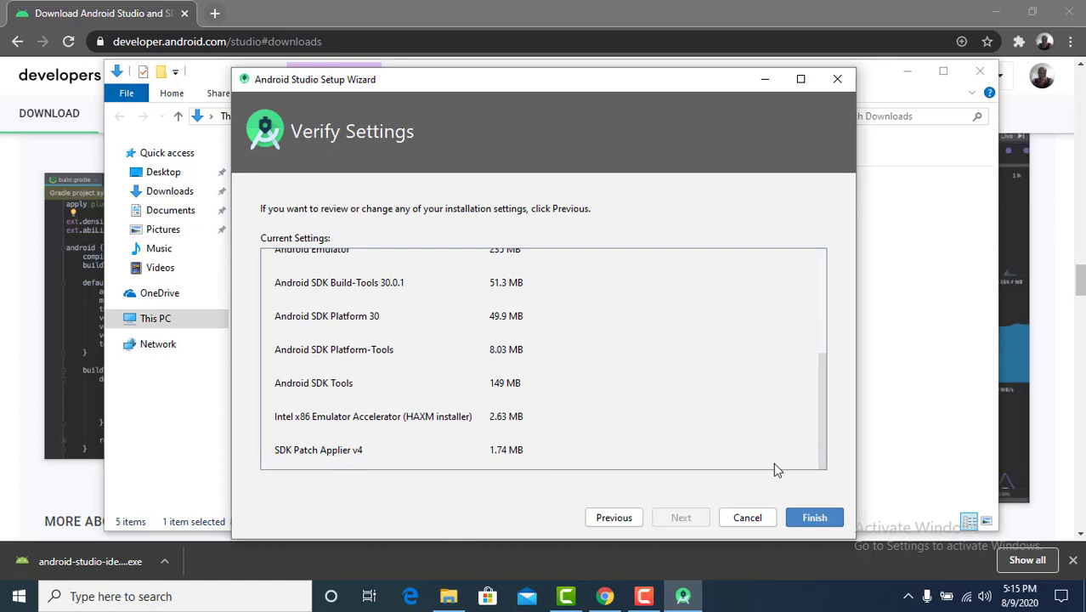
{"action": "left_click", "coordinate": [813, 518]}
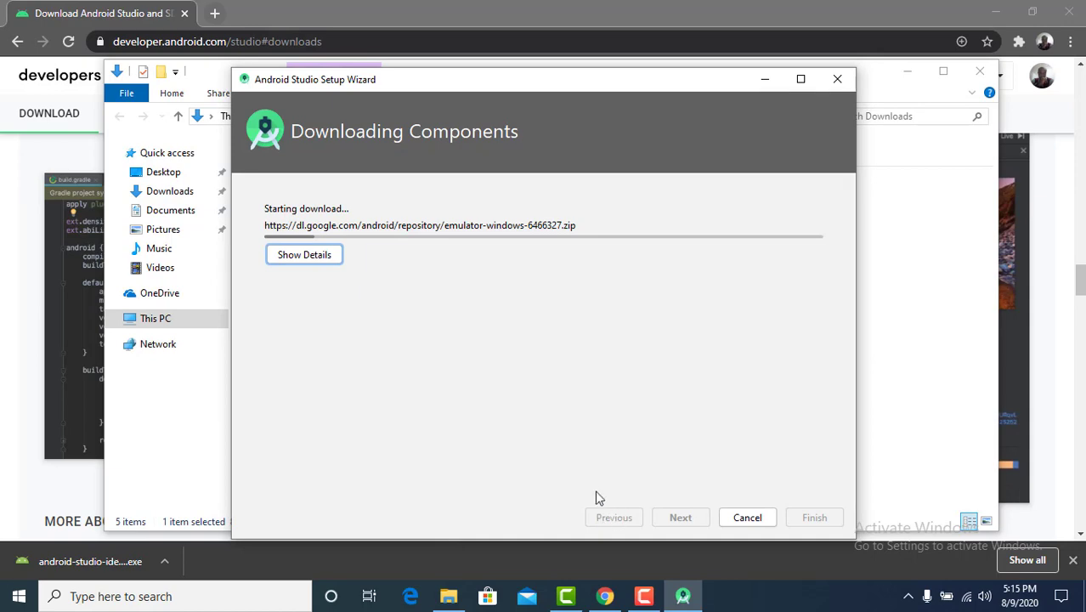
{"action": "left_click", "coordinate": [643, 594]}
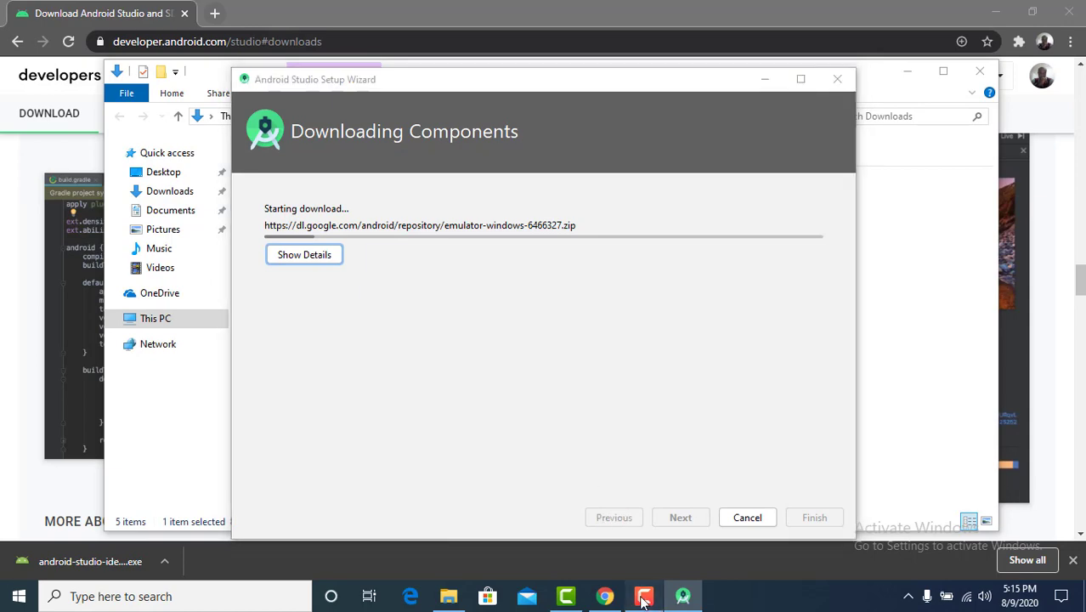
{"action": "left_click", "coordinate": [1011, 524]}
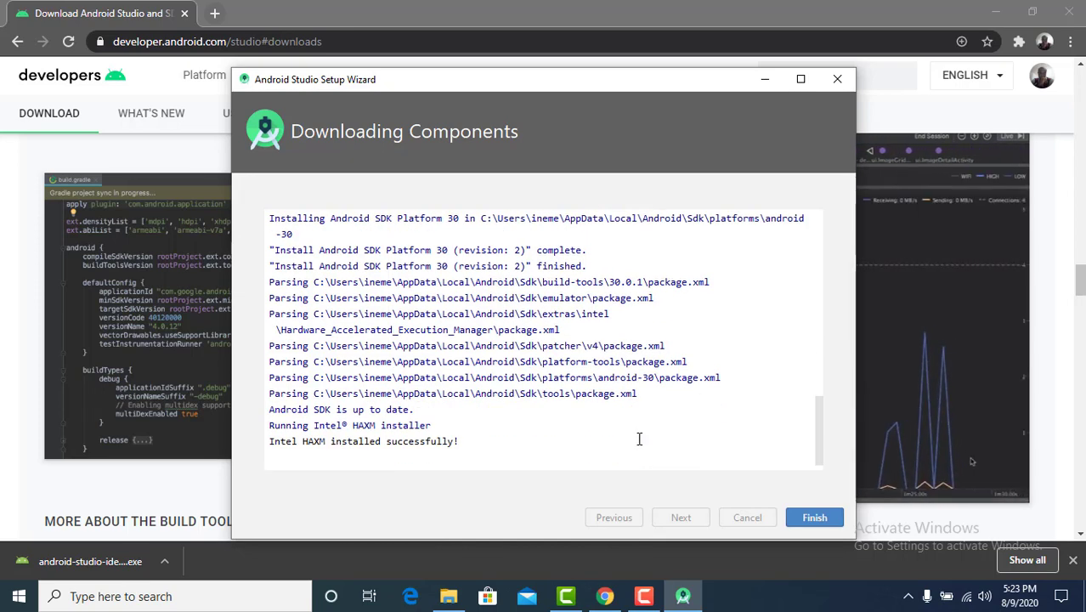
{"action": "left_click", "coordinate": [647, 599]}
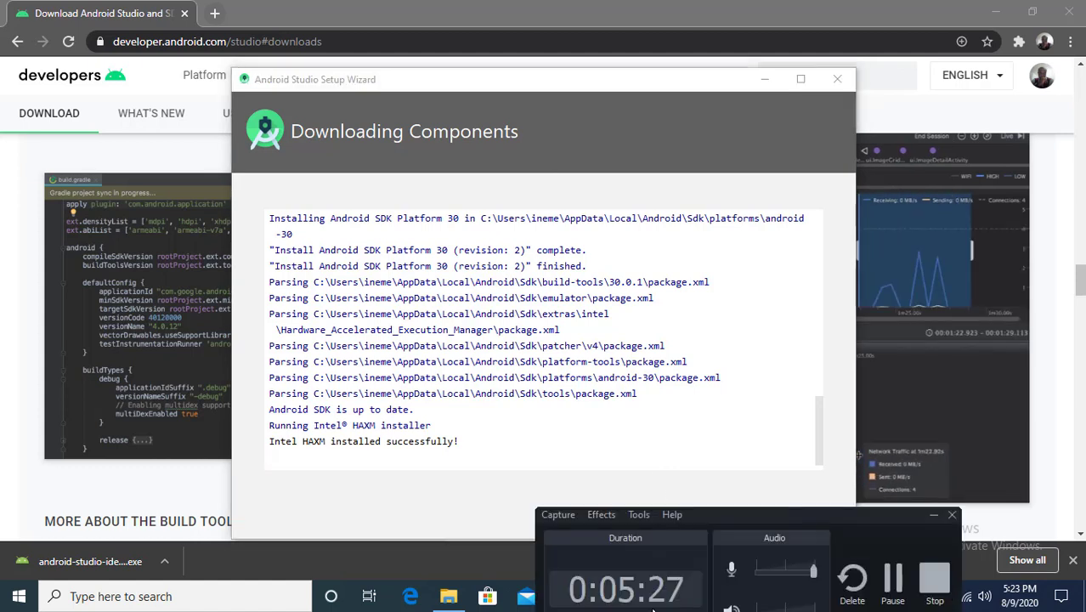
{"action": "left_click", "coordinate": [493, 500]}
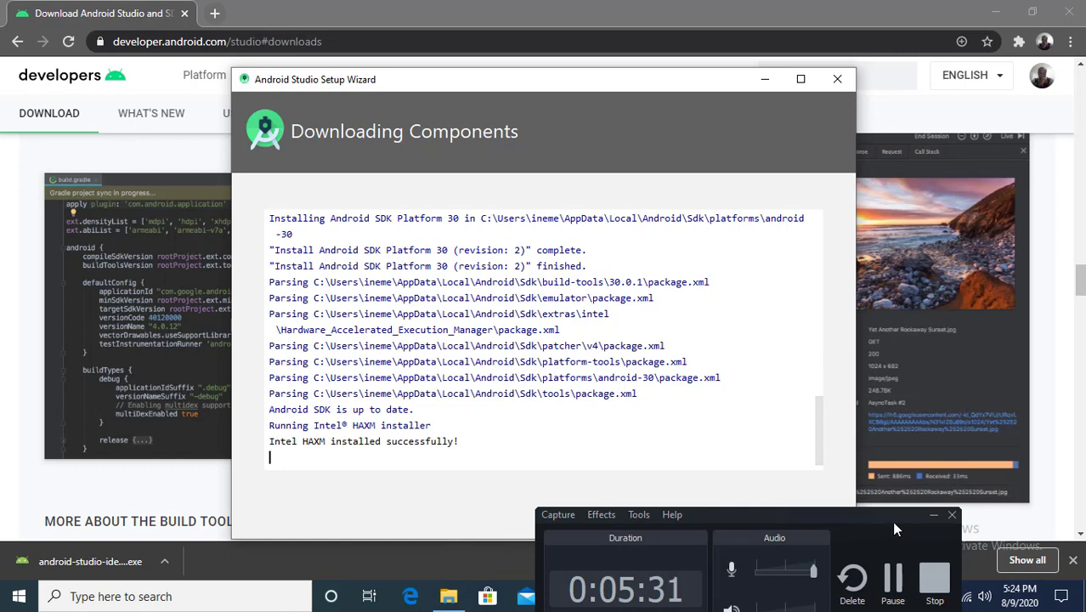
{"action": "left_click", "coordinate": [931, 515]}
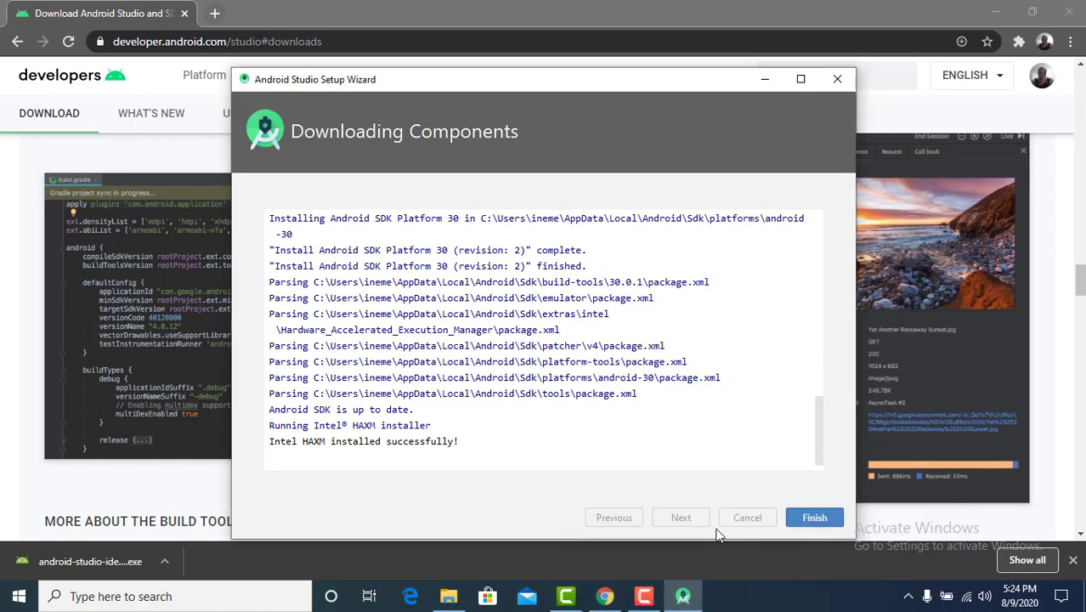
Finish the setup wizard once the components are installed and start a new Android Studio project
{"action": "left_click", "coordinate": [811, 518]}
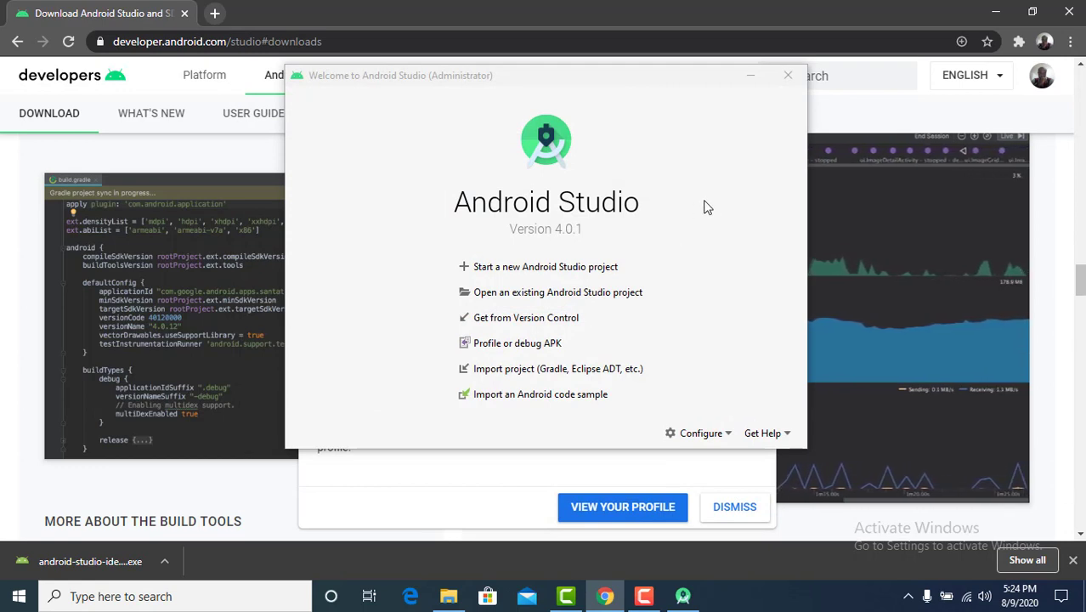
{"action": "left_click", "coordinate": [557, 268]}
{"action": "left_click", "coordinate": [556, 267]}
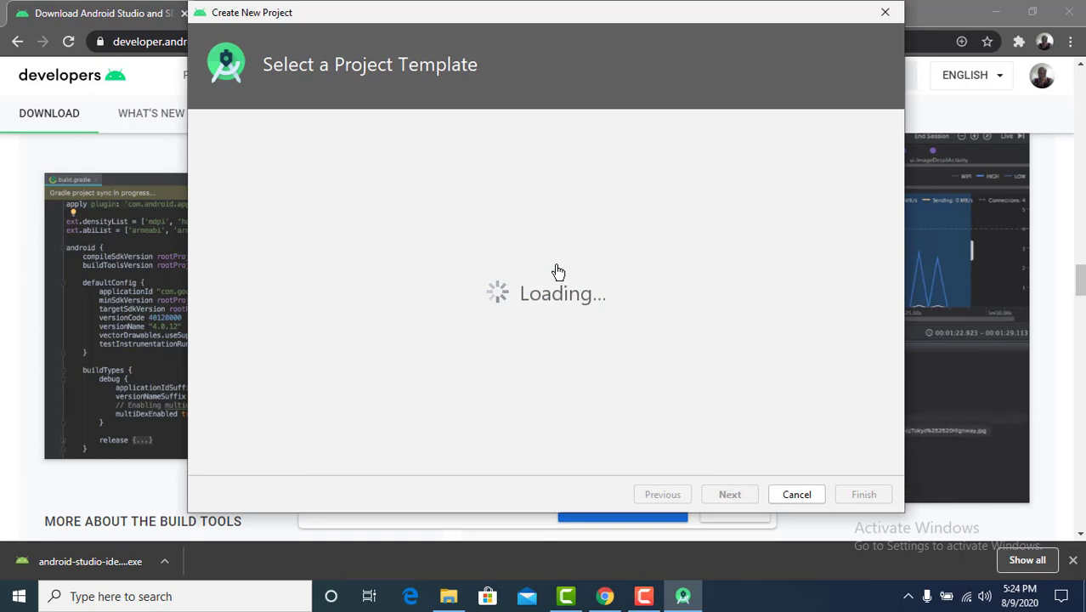
Choose the Empty Activity template for phone and tablet and proceed to the project configuration
{"action": "left_click", "coordinate": [710, 289]}
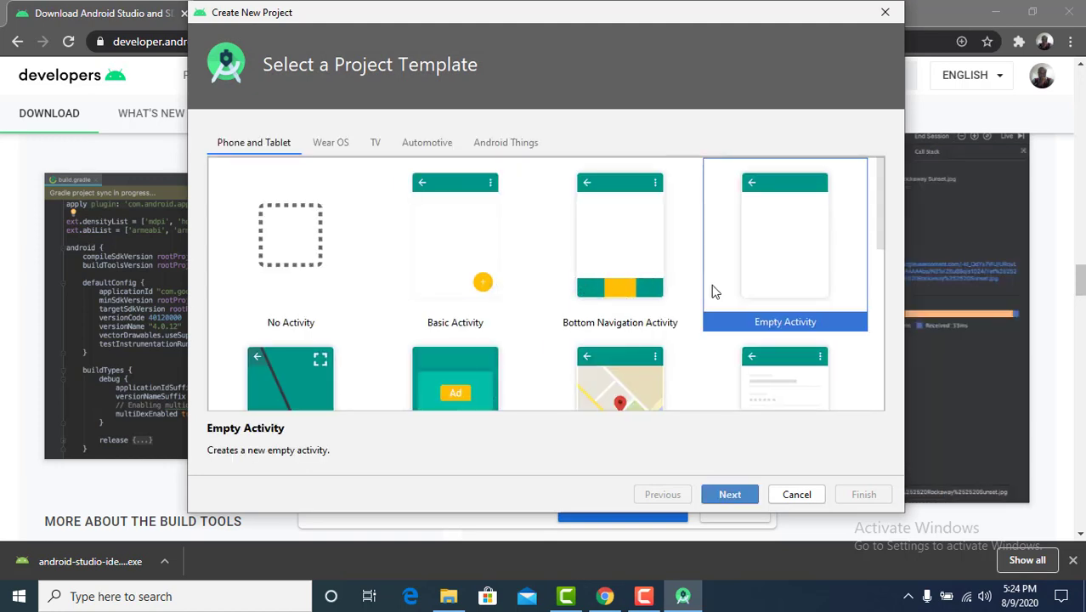
{"action": "left_click", "coordinate": [734, 498]}
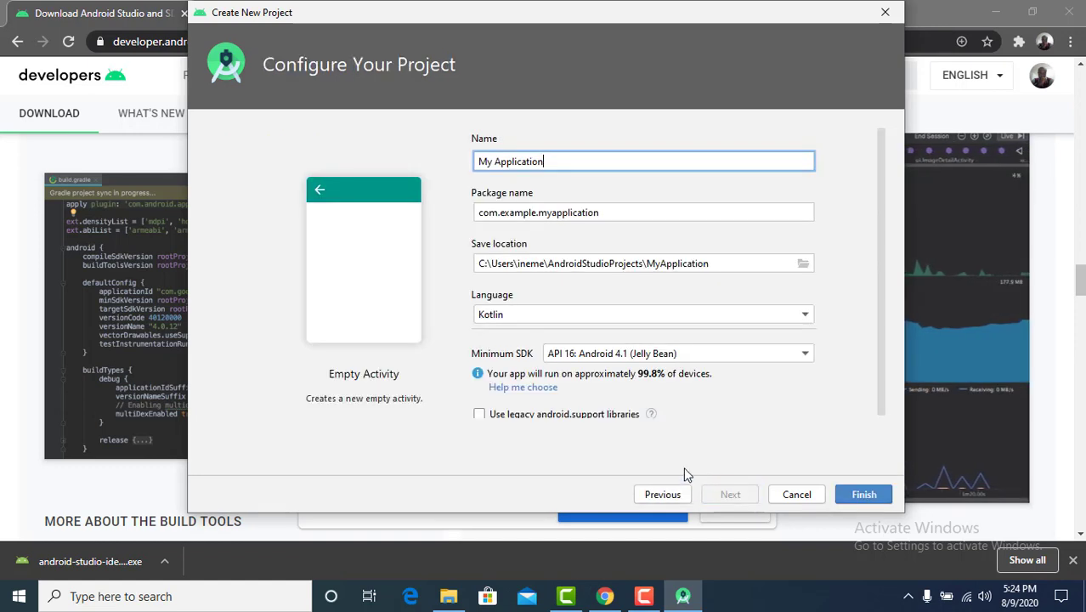
{"action": "left_click", "coordinate": [681, 497]}
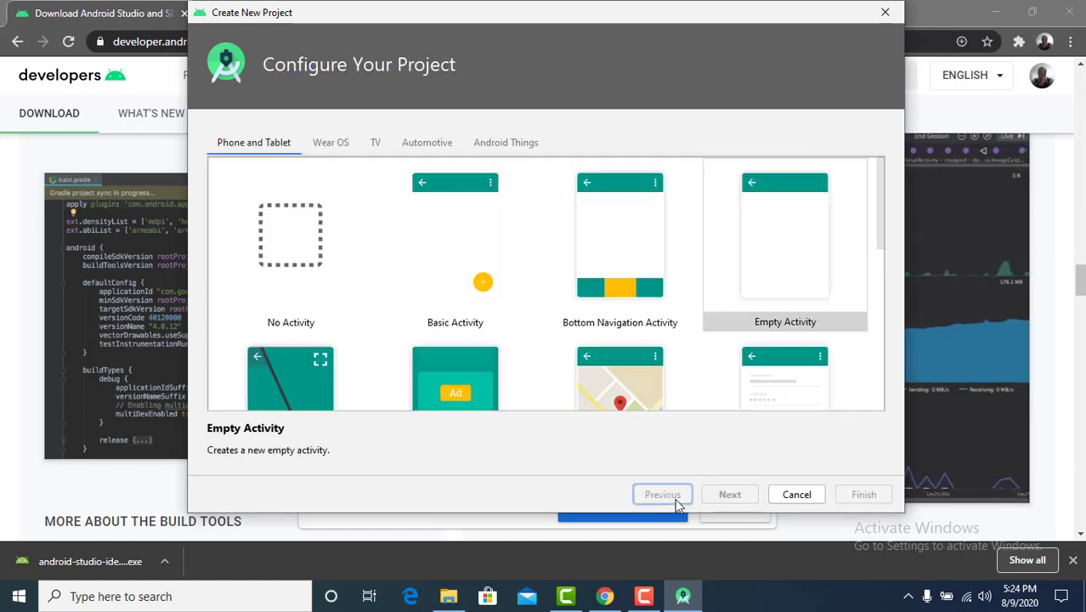
{"action": "left_click", "coordinate": [800, 306]}
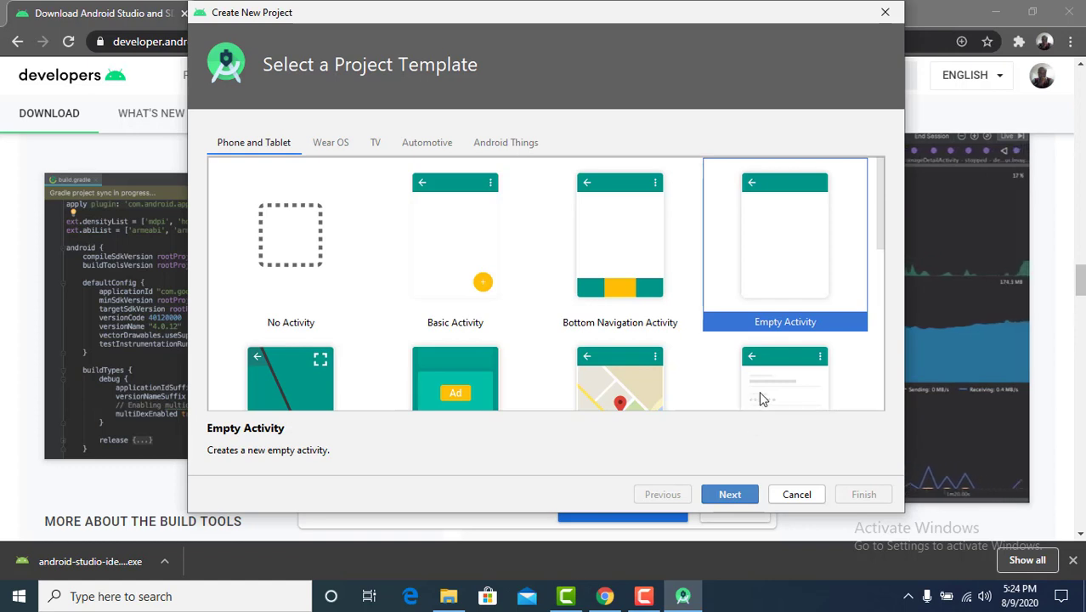
{"action": "left_click", "coordinate": [729, 497]}
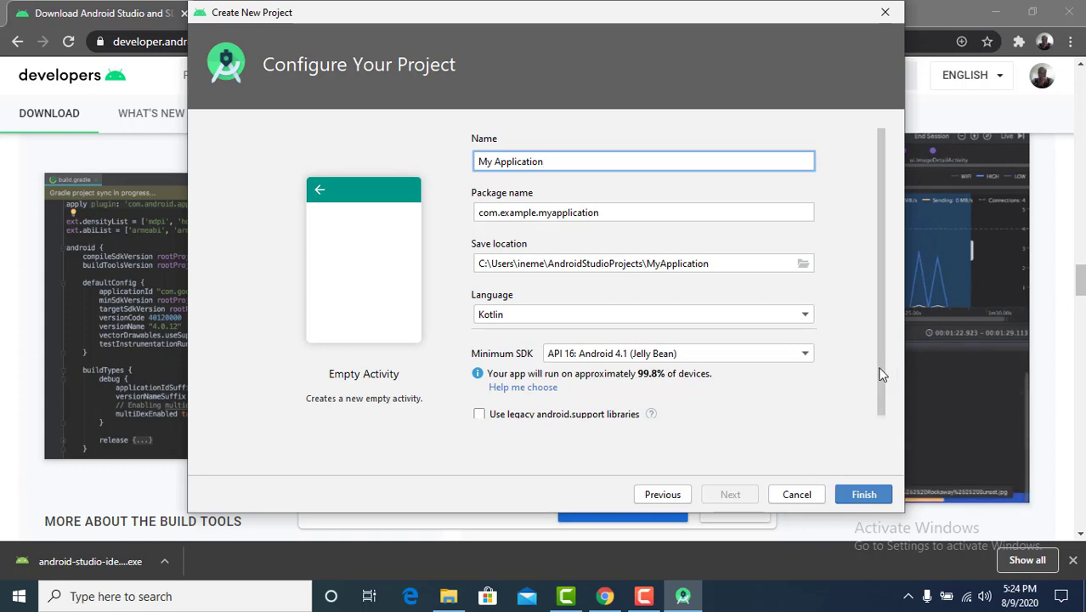
Set the project language to Java and create the project with the default name, location and minimum SDK
{"action": "left_click_drag", "start_coordinate": [880, 368], "coordinate": [880, 386]}
{"action": "left_click", "coordinate": [681, 314]}
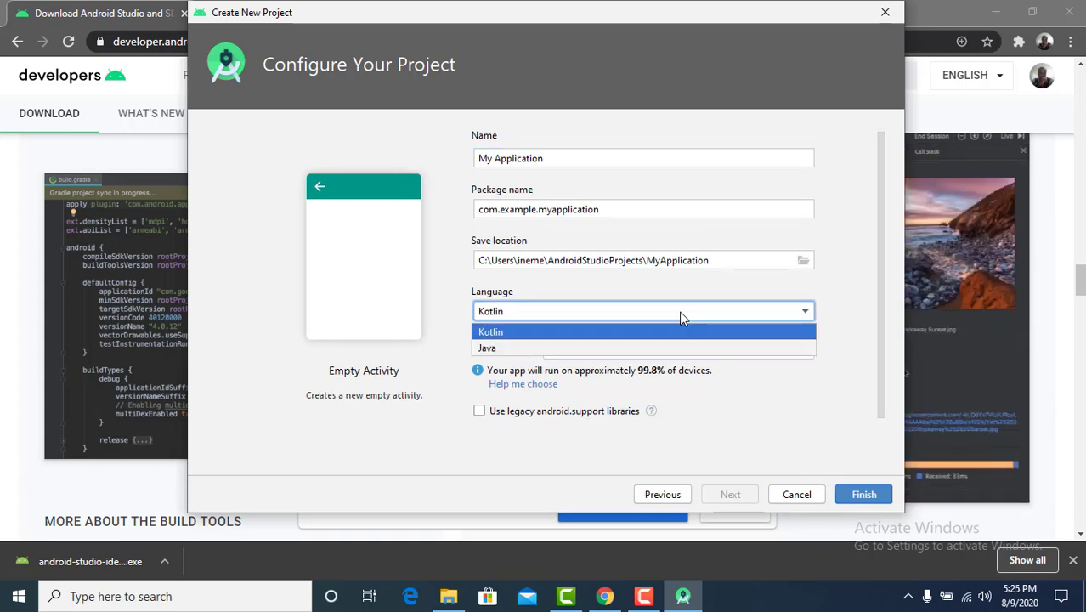
{"action": "left_click", "coordinate": [659, 348]}
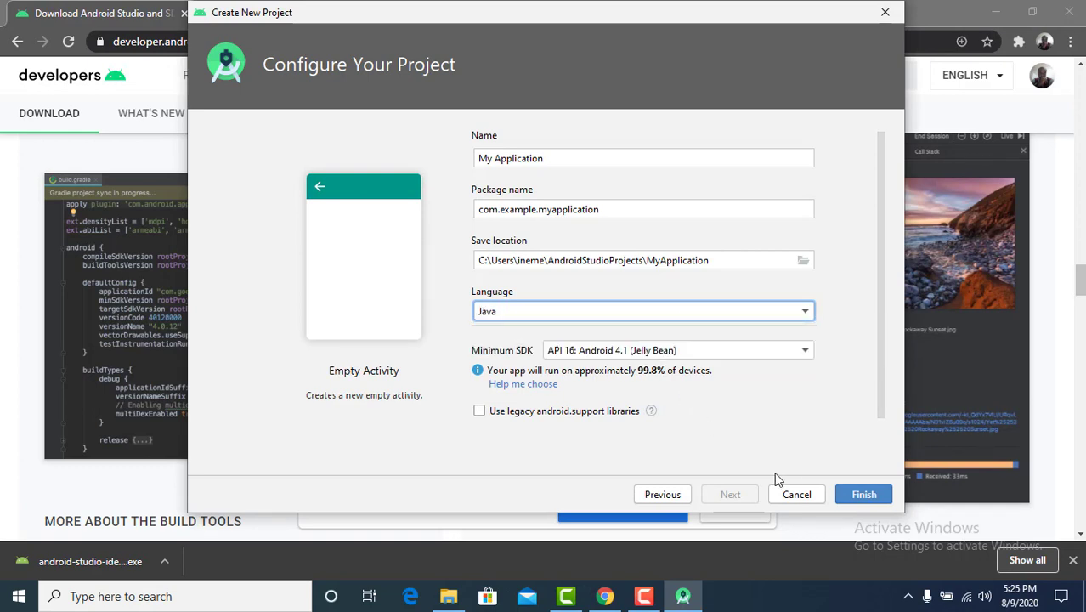
{"action": "left_click", "coordinate": [849, 494]}
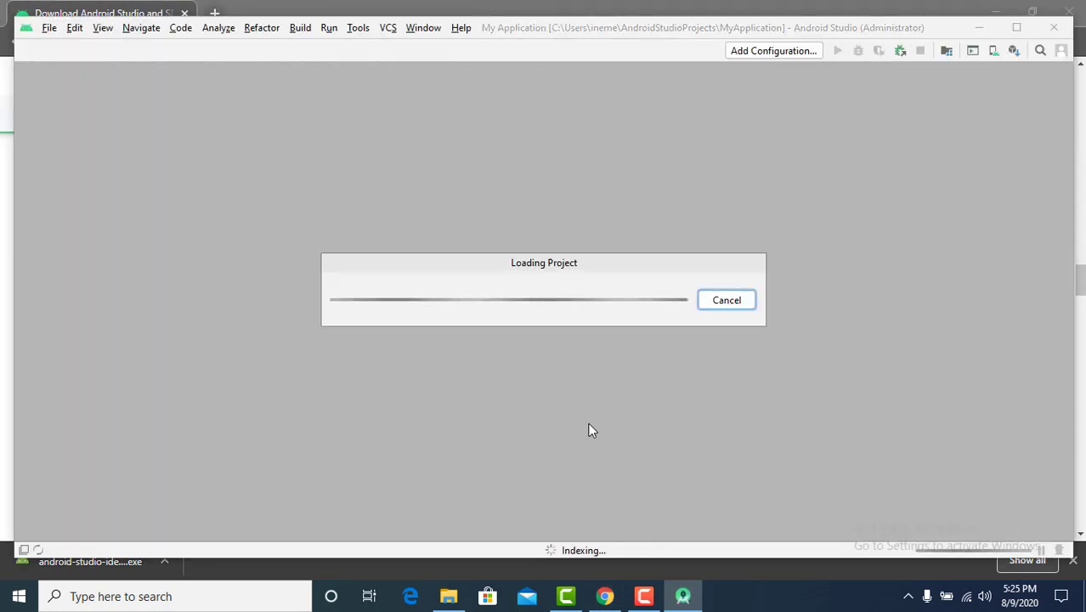
{"action": "left_click", "coordinate": [643, 595]}
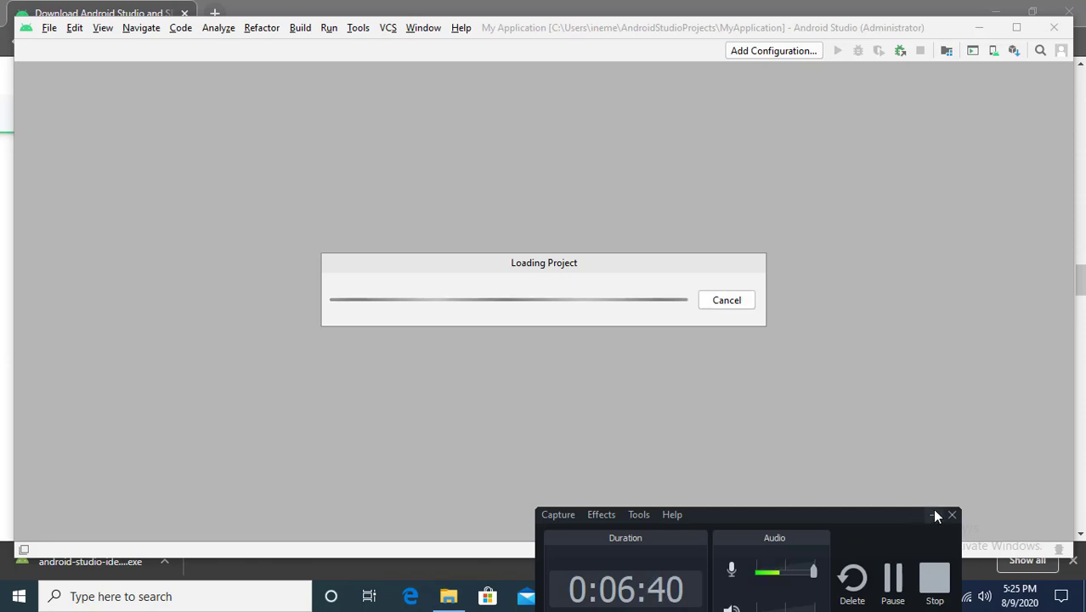
{"action": "left_click", "coordinate": [934, 515]}
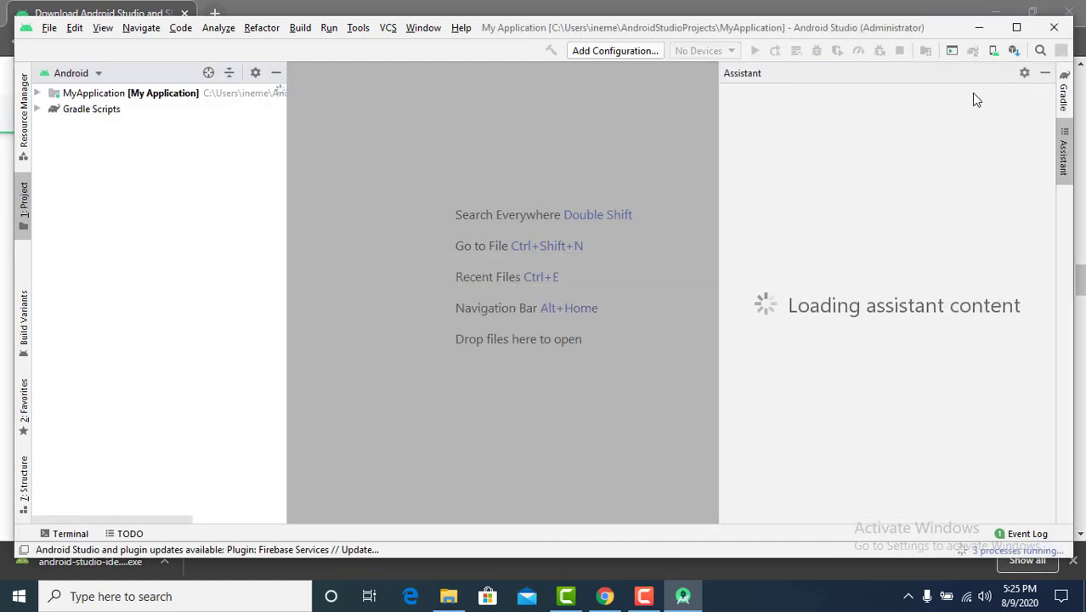
Maximize the project window and expand the MyApplication node in the project tree to show its files
{"action": "left_click", "coordinate": [1016, 29]}
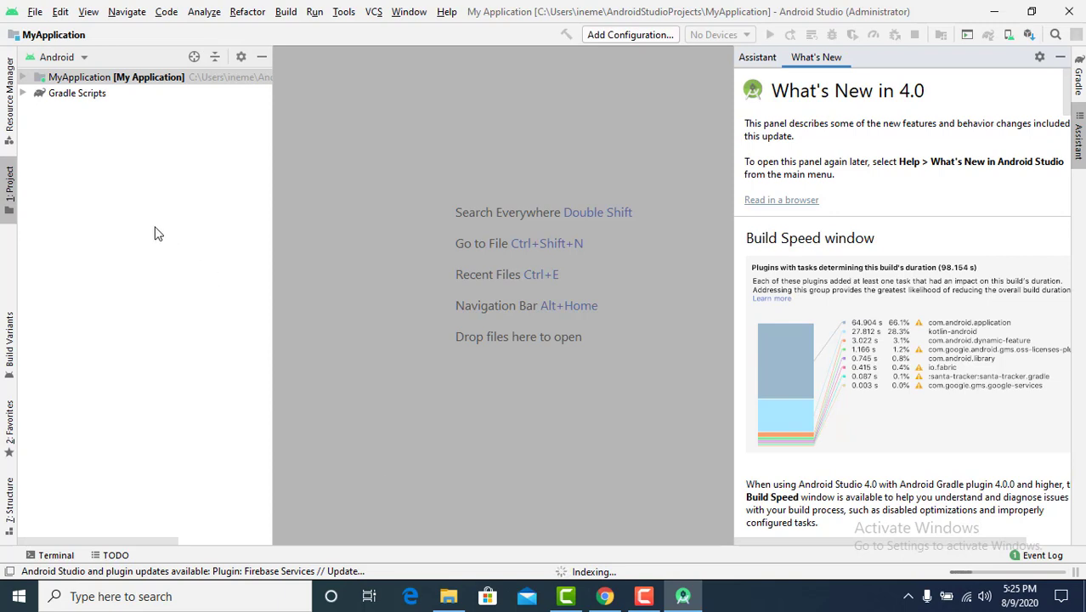
{"action": "left_click", "coordinate": [24, 78]}
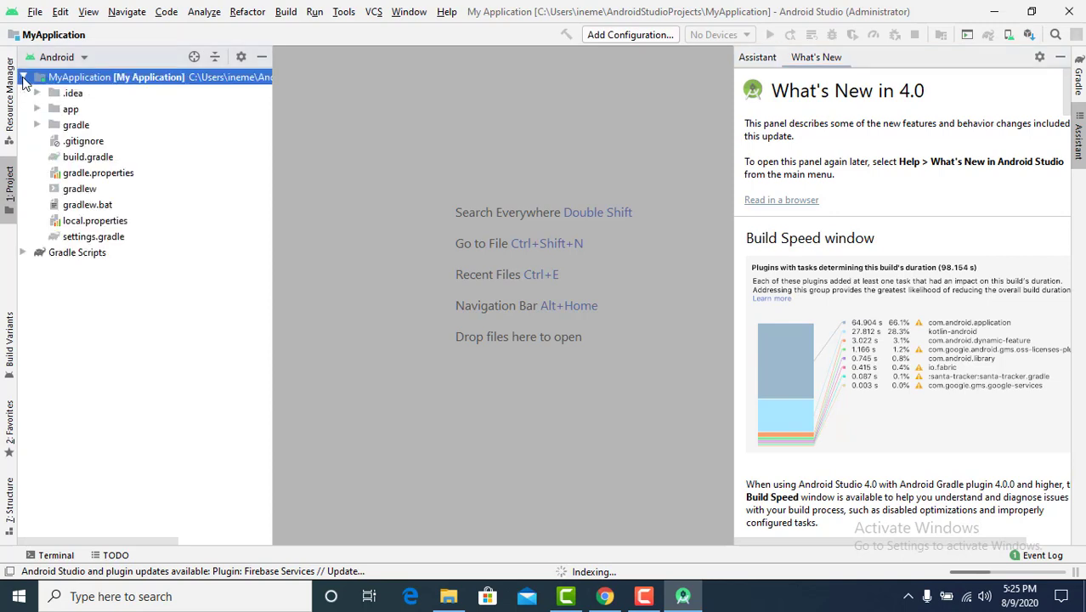
{"action": "left_click", "coordinate": [23, 77]}
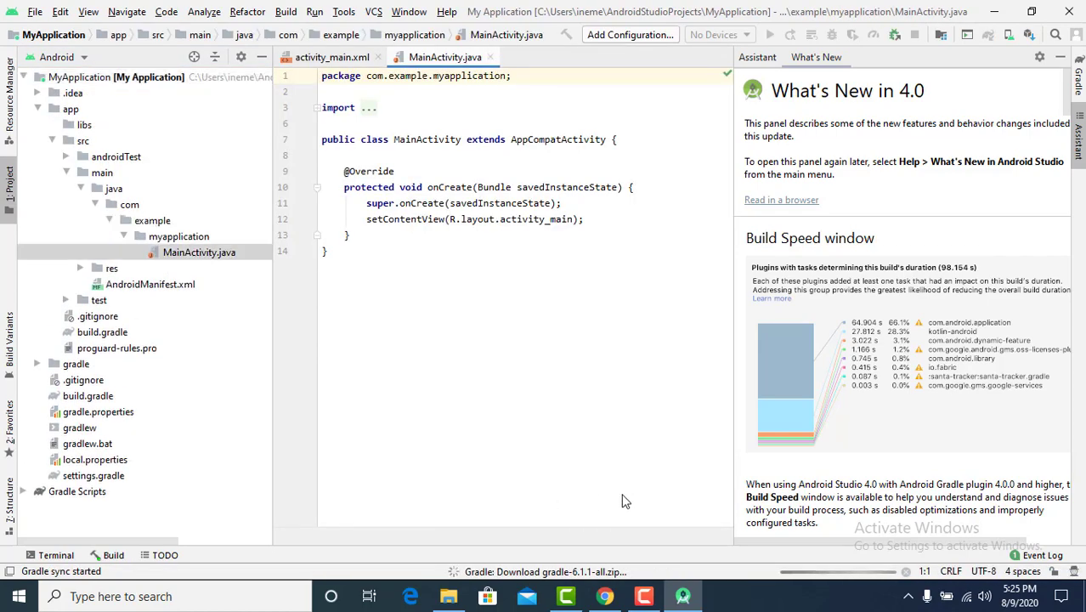
{"action": "left_click", "coordinate": [645, 596]}
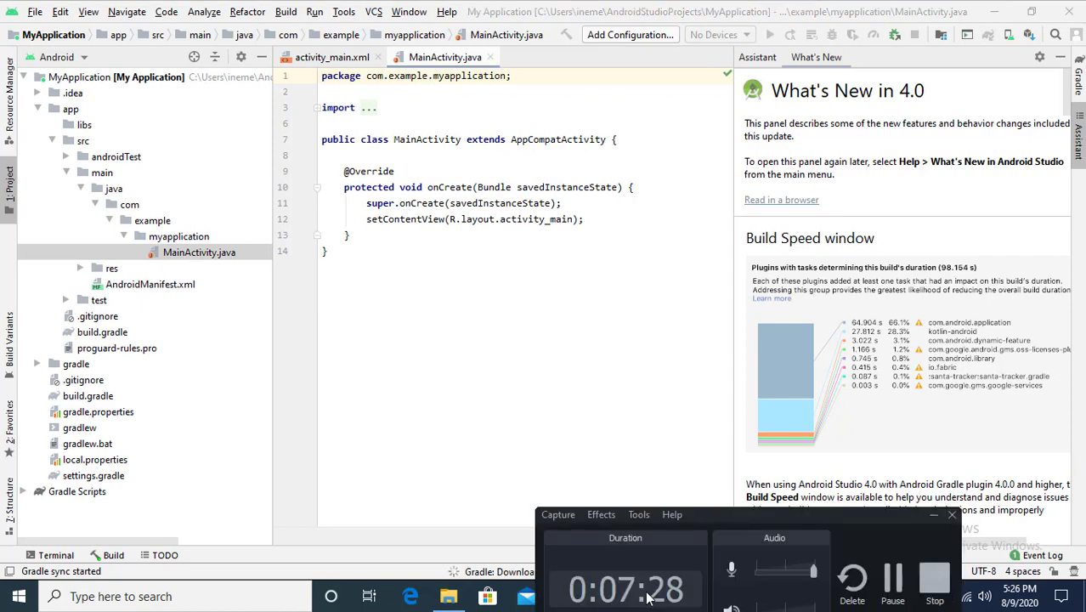